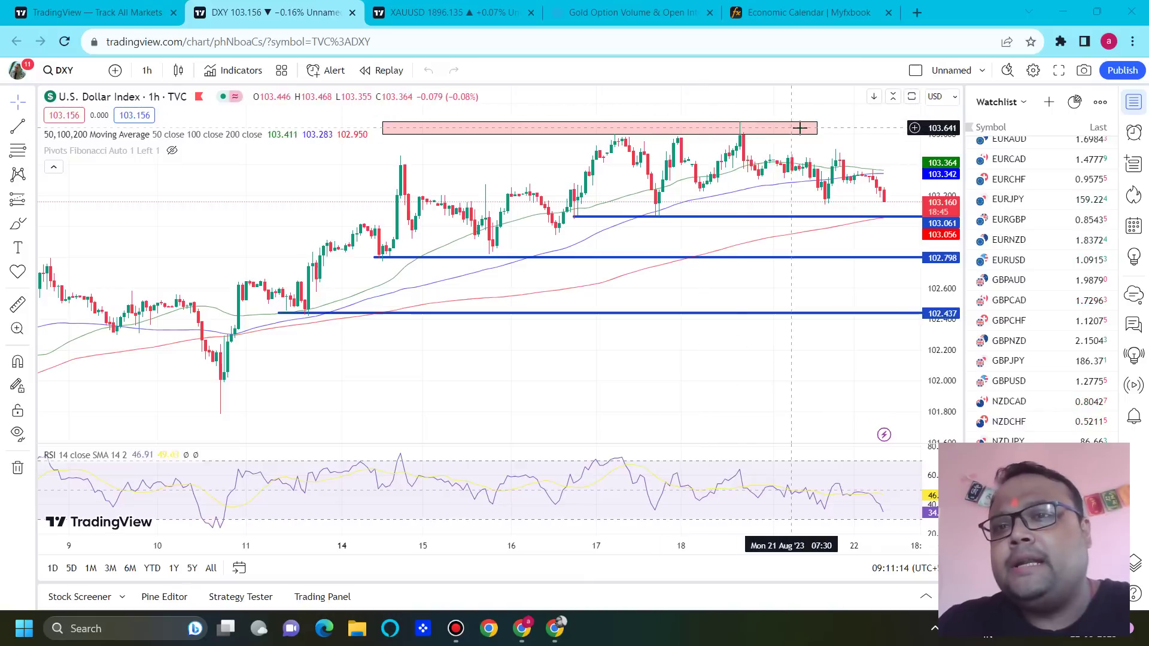
Stretch the pink DXY resistance zone (about 103.596–103.681) to the latest candles.
drag(819, 128, 909, 128)
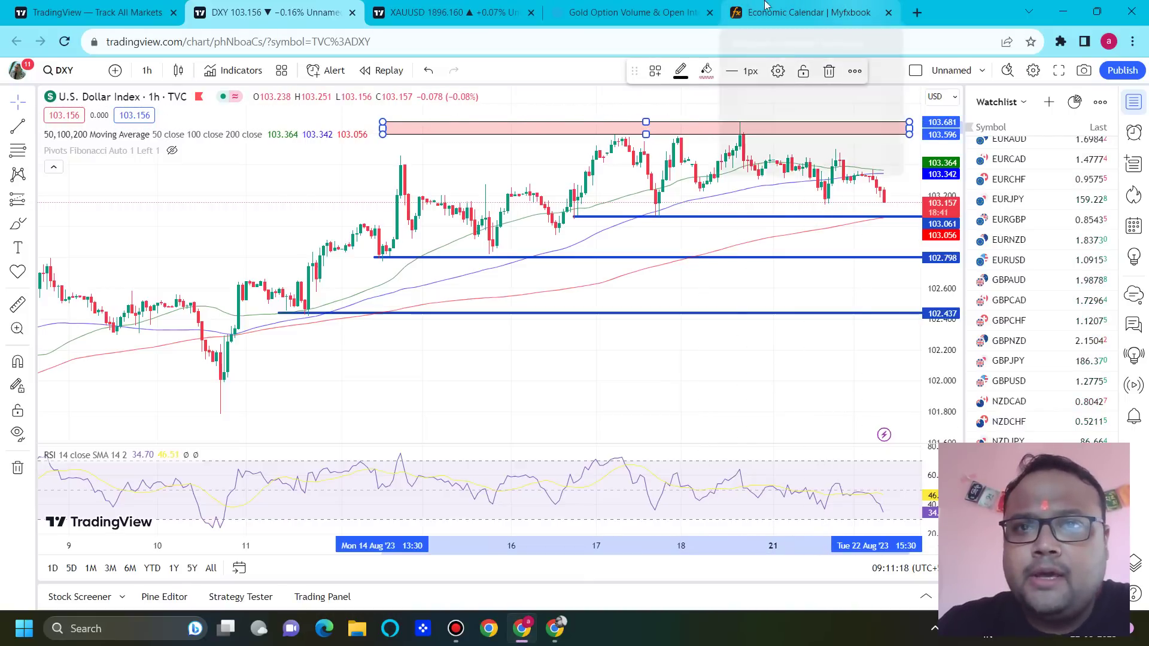
Underline the pink zone's top, sketch a rising trend line, and loop the recent range.
click(708, 10)
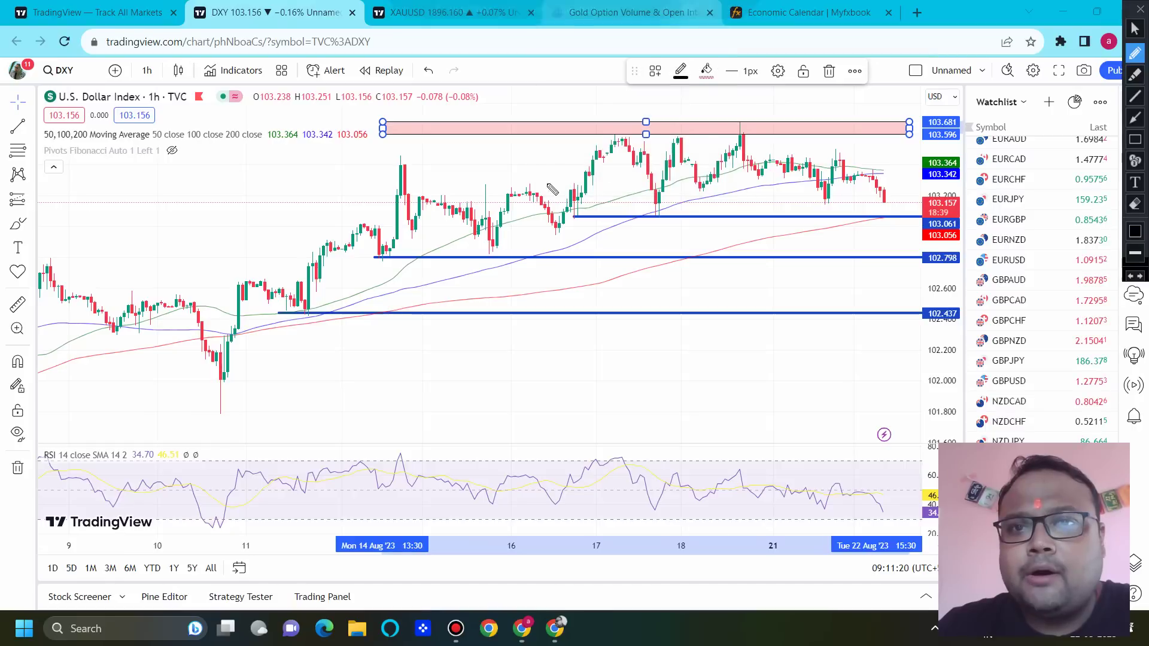
drag(588, 128, 774, 131)
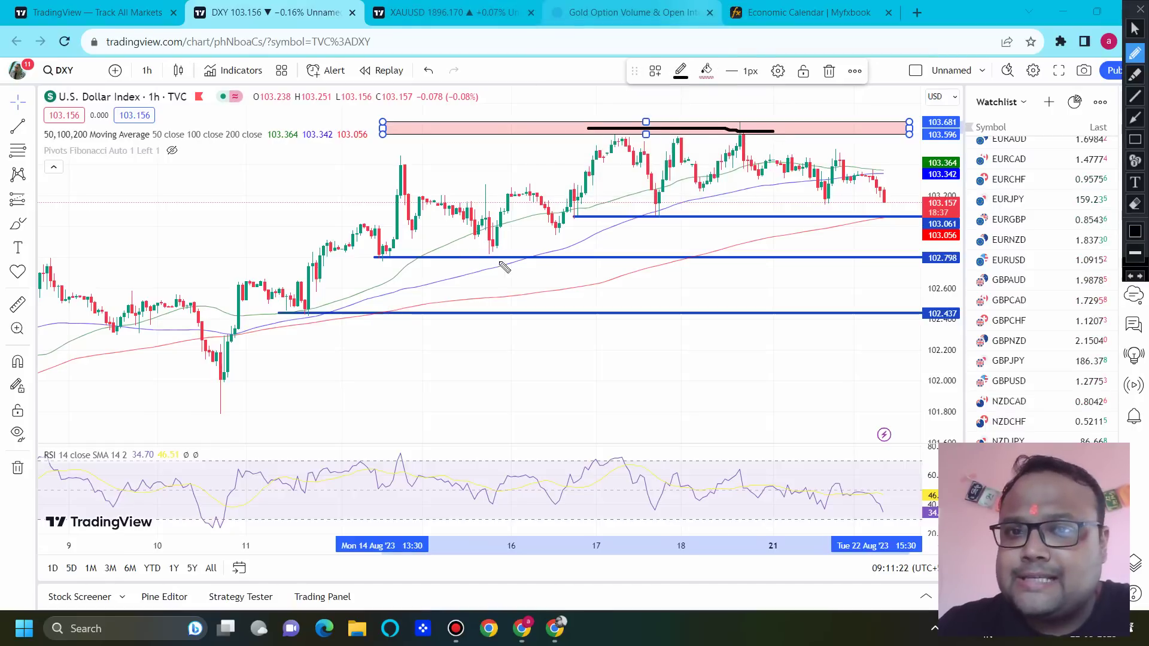
drag(425, 273, 853, 142)
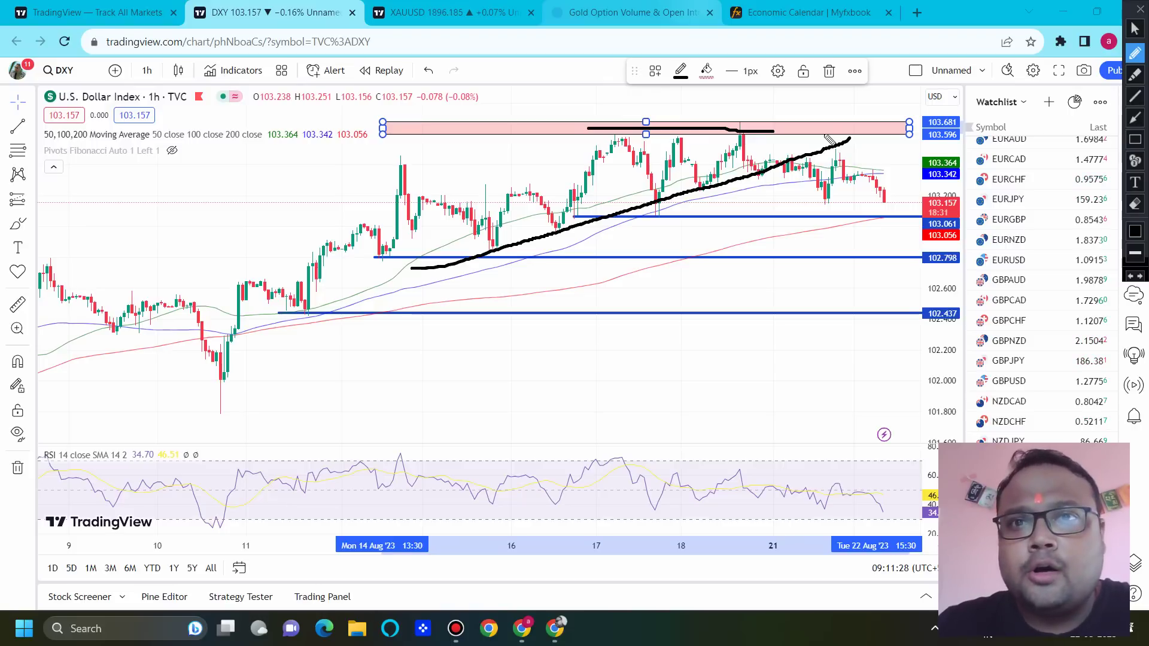
mouse_move(838, 118)
mouse_down()
mouse_move(598, 115)
mouse_move(643, 227)
mouse_move(954, 192)
mouse_move(802, 136)
mouse_up()
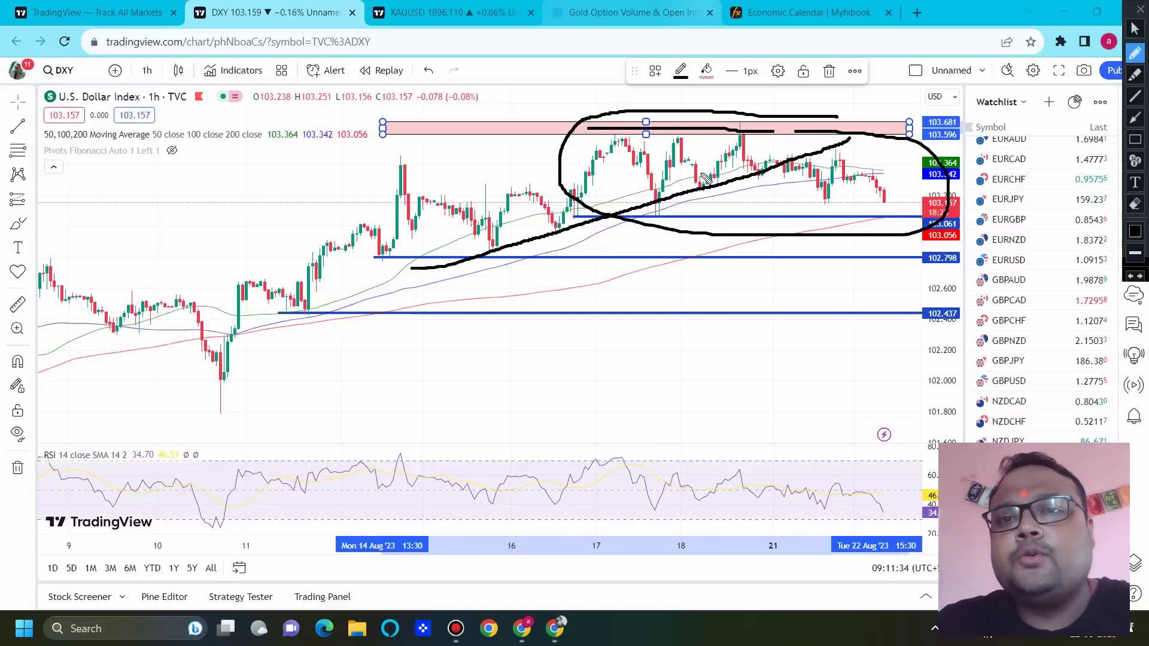
Hand-write the target 103.60 on the DXY chart.
drag(644, 339, 648, 455)
mouse_move(691, 406)
mouse_down()
mouse_move(680, 365)
mouse_move(691, 412)
mouse_up()
mouse_move(703, 357)
mouse_down()
mouse_move(723, 403)
mouse_move(775, 431)
mouse_up()
click(804, 410)
drag(821, 371, 844, 419)
drag(877, 380, 875, 389)
Write the second target 103.70 below it, then clear the freehand sketches.
drag(738, 462, 754, 536)
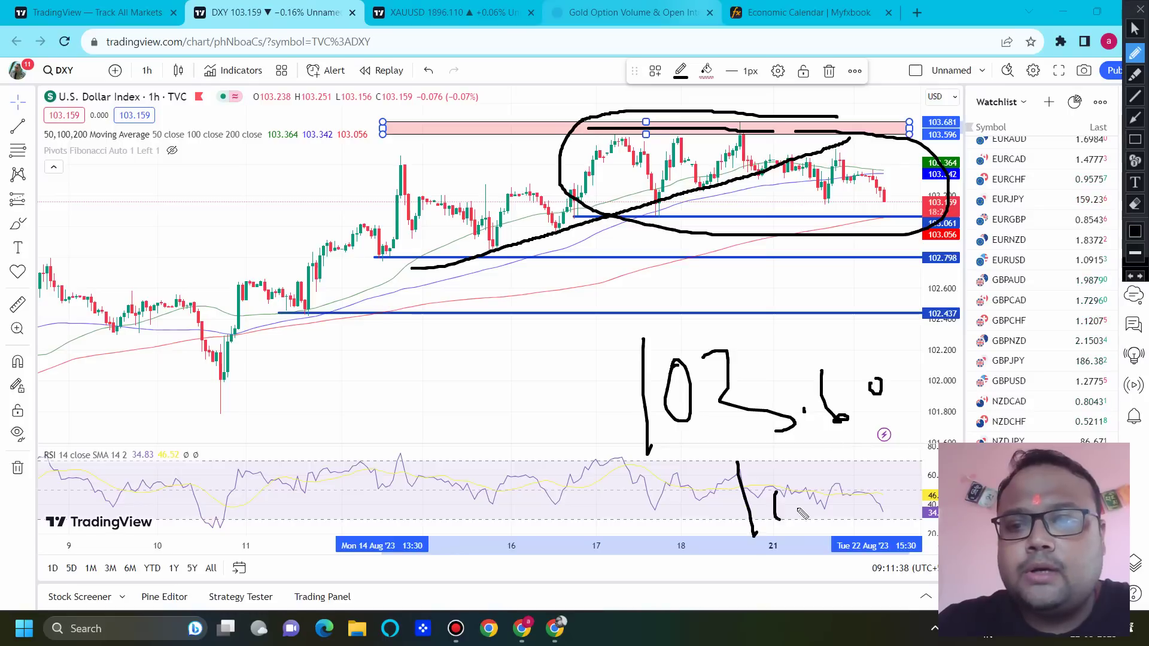
mouse_move(778, 491)
mouse_down()
mouse_move(796, 479)
mouse_move(829, 511)
mouse_move(881, 516)
mouse_up()
drag(903, 478, 914, 490)
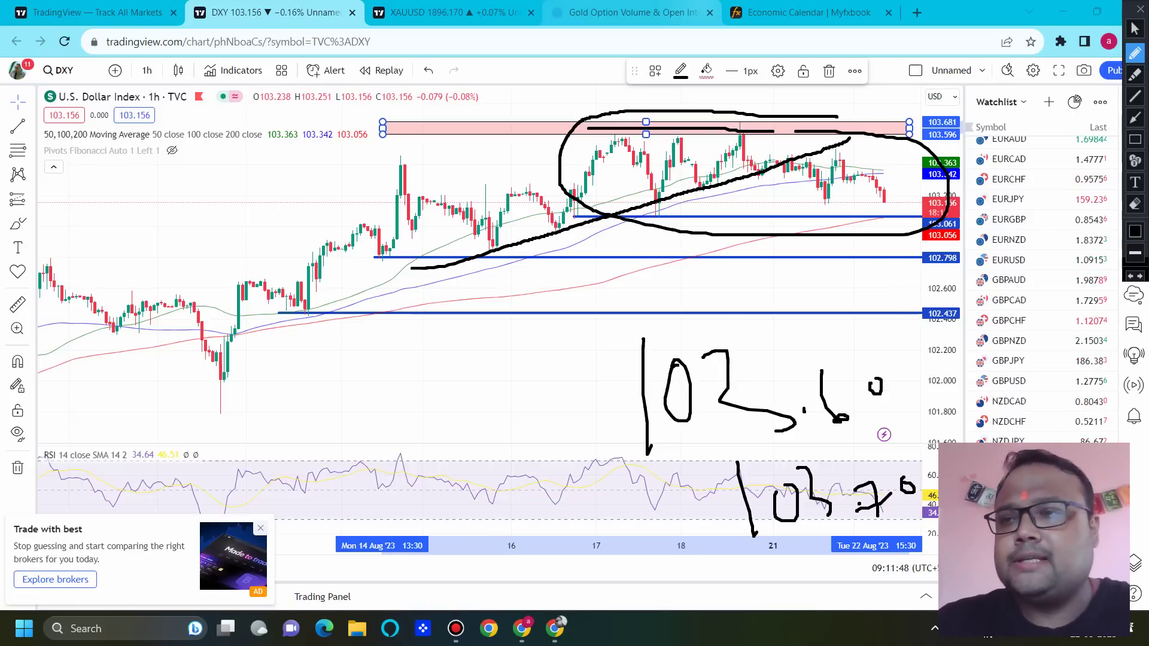
click(1135, 9)
click(804, 6)
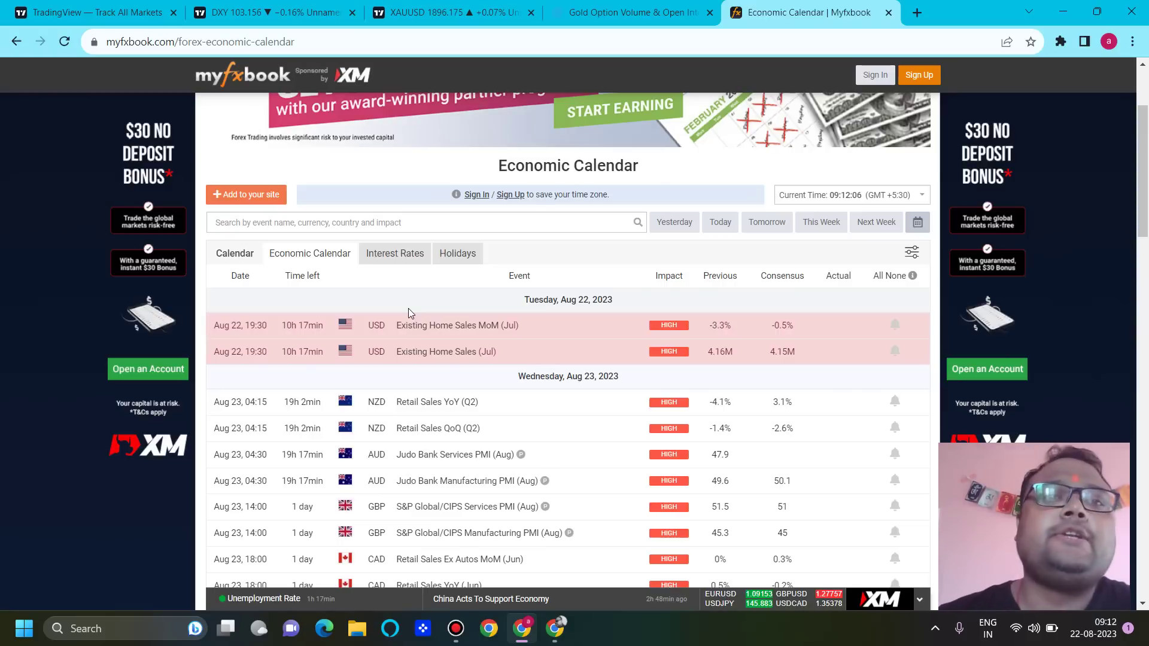
click(254, 12)
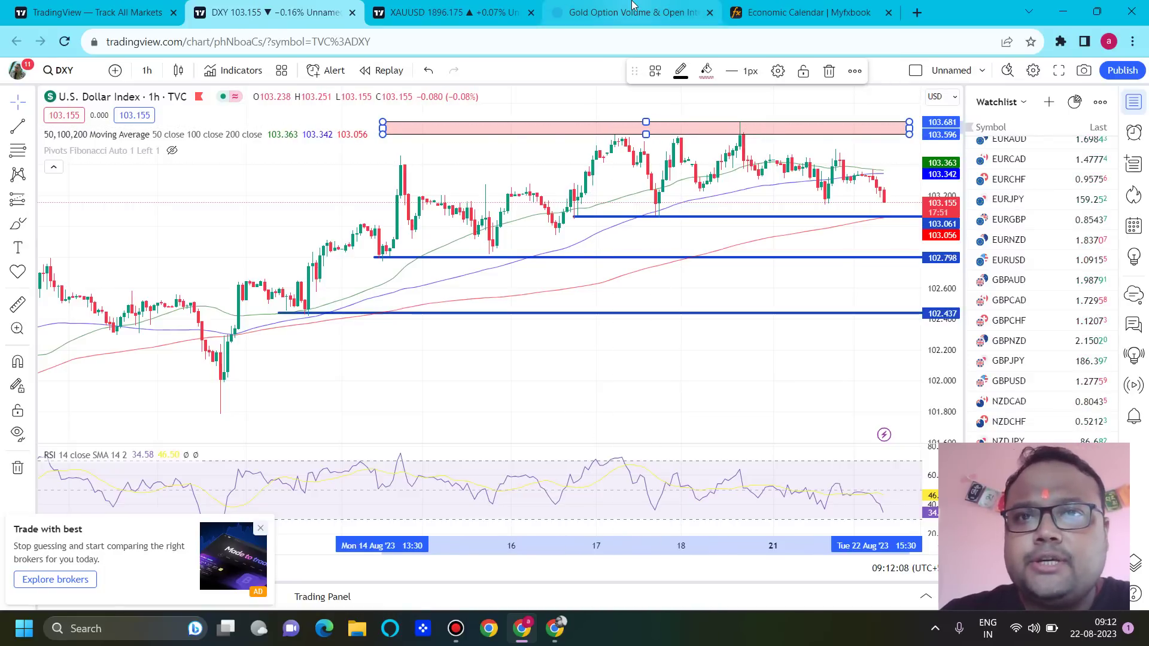
Hand-write the targets 103.60 and 103 between the blue lines.
click(704, 13)
drag(602, 239, 607, 311)
mouse_move(635, 259)
mouse_down()
mouse_move(684, 317)
mouse_move(672, 326)
mouse_up()
click(712, 323)
mouse_move(731, 266)
mouse_down()
mouse_move(724, 289)
mouse_move(763, 281)
mouse_up()
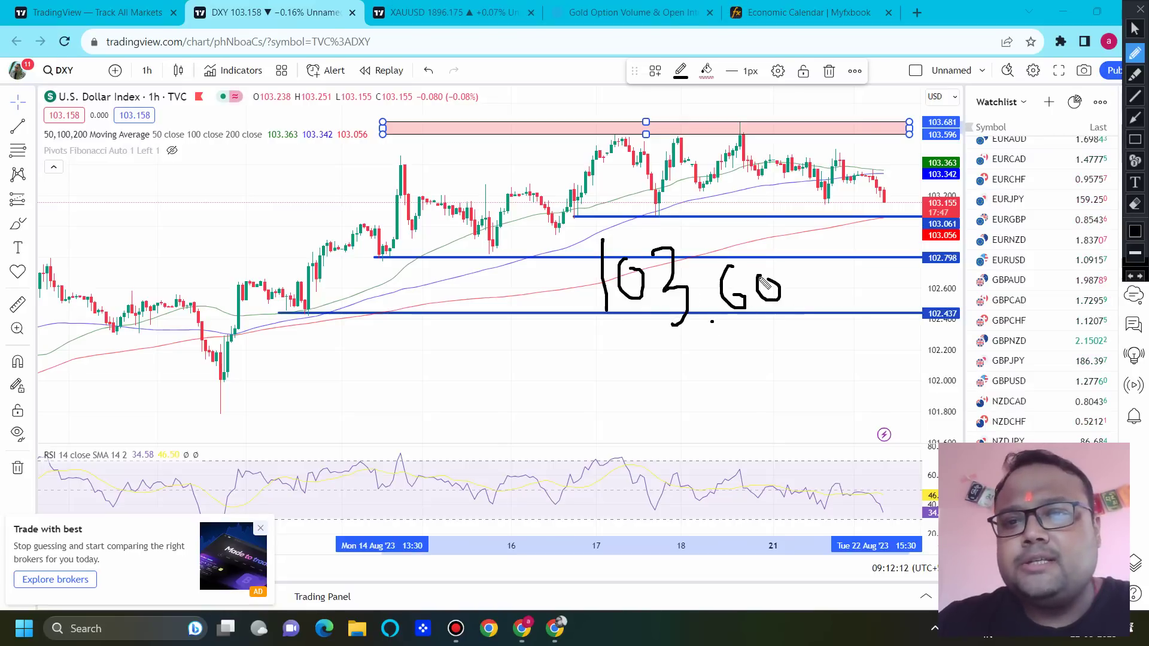
drag(618, 376, 622, 436)
mouse_move(669, 371)
mouse_down()
mouse_move(717, 407)
mouse_move(697, 446)
mouse_up()
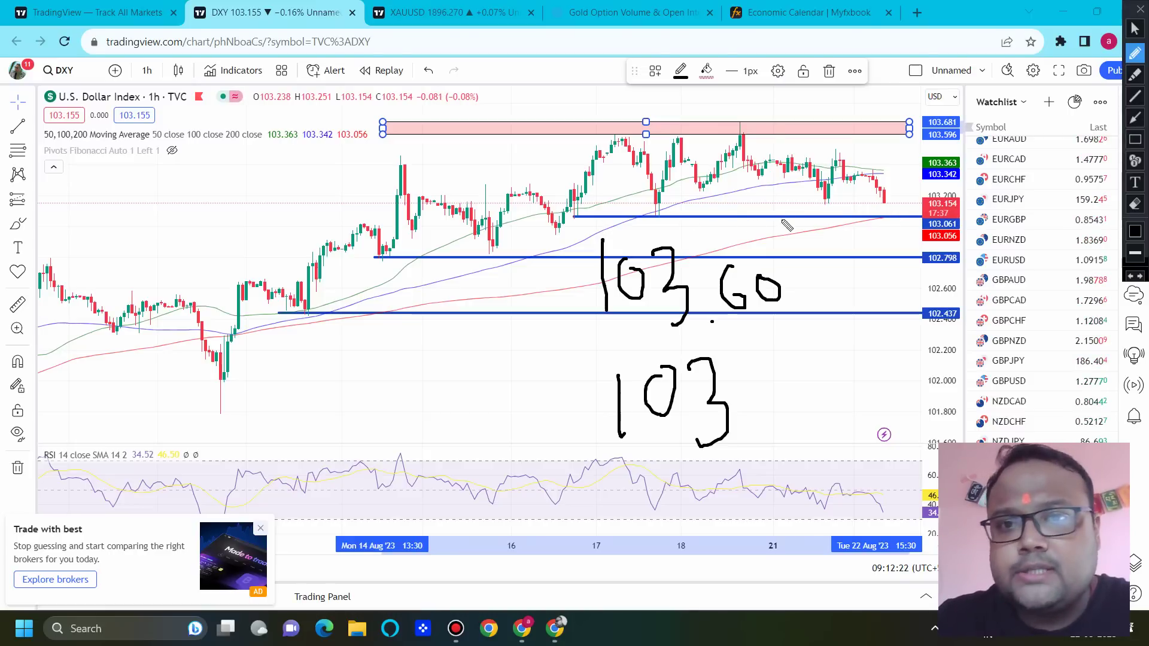
Circle the earlier and latest lows at the blue line and draw an upward arrow.
mouse_move(655, 219)
mouse_down()
mouse_move(666, 225)
mouse_move(658, 205)
mouse_up()
mouse_move(895, 206)
mouse_down()
mouse_move(875, 208)
mouse_move(869, 224)
mouse_move(905, 230)
mouse_move(910, 199)
mouse_move(899, 201)
mouse_up()
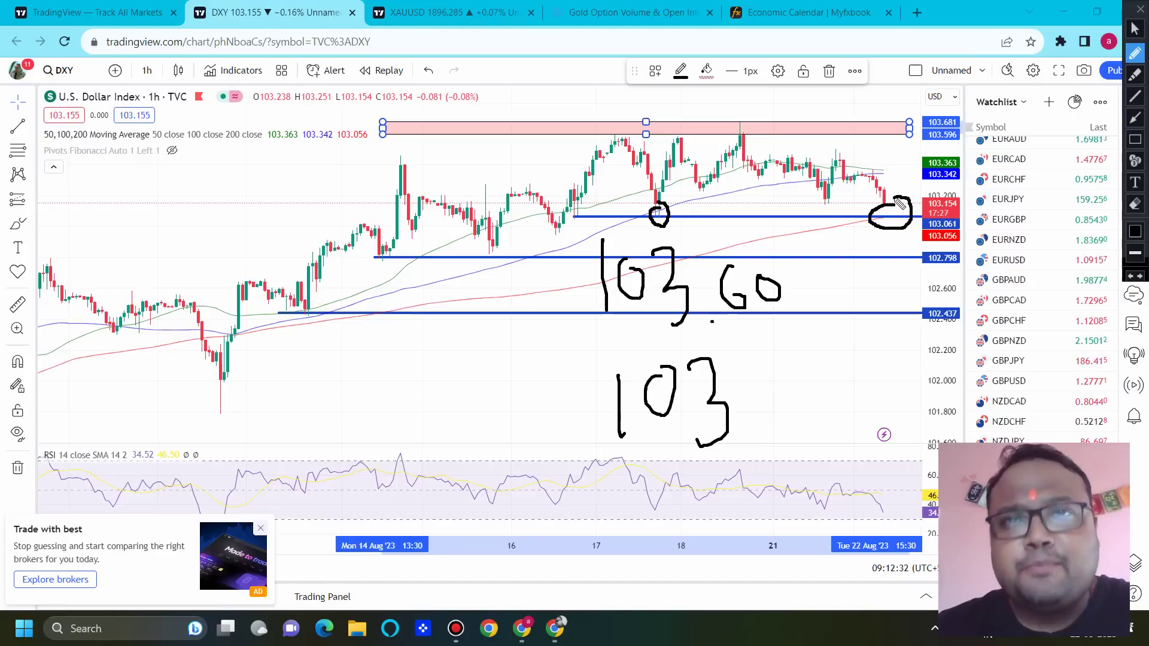
mouse_move(891, 214)
mouse_down()
mouse_move(913, 187)
mouse_move(901, 181)
mouse_move(919, 197)
mouse_move(964, 162)
mouse_move(1032, 156)
mouse_move(1077, 213)
mouse_up()
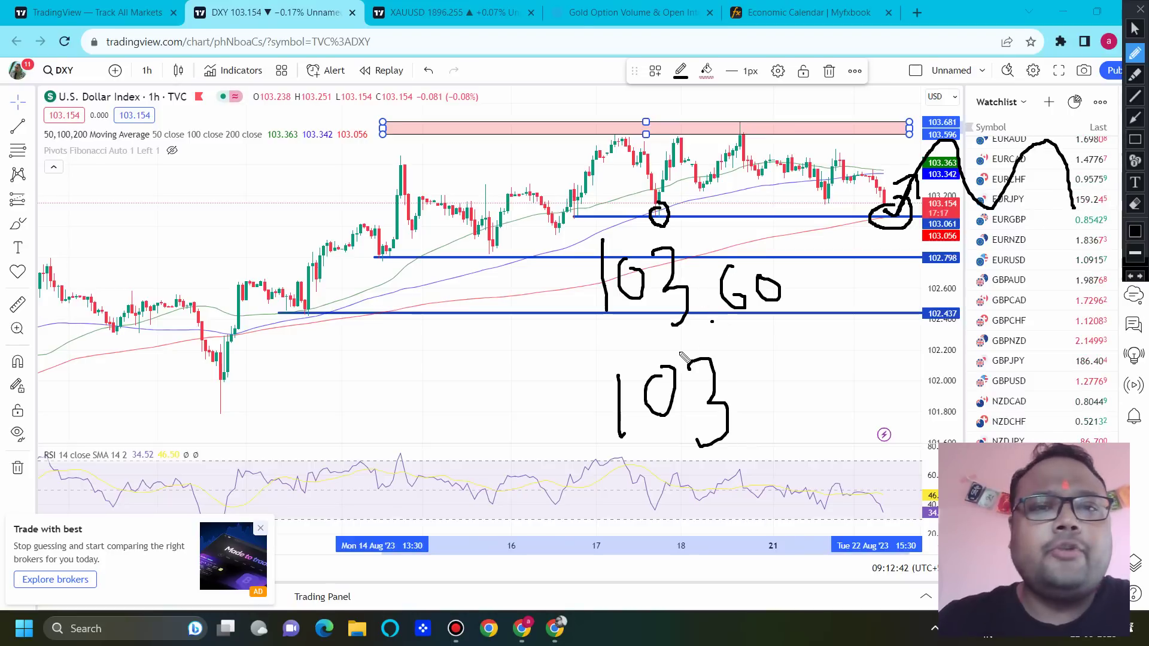
Write 102.80 below the lowest blue line, loop the lower targets, then clear the sketches.
drag(379, 343, 379, 403)
drag(421, 339, 467, 336)
mouse_move(463, 402)
mouse_down()
mouse_move(491, 409)
mouse_move(520, 386)
mouse_move(560, 324)
mouse_up()
drag(560, 335, 560, 332)
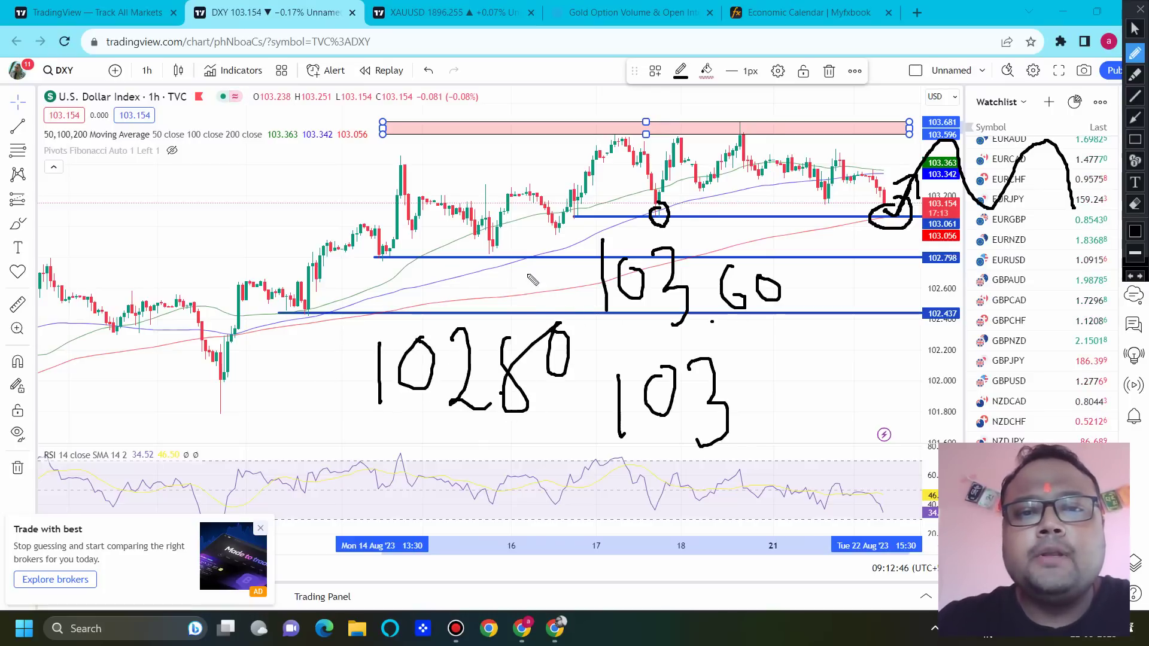
drag(440, 261, 773, 381)
drag(482, 304, 426, 299)
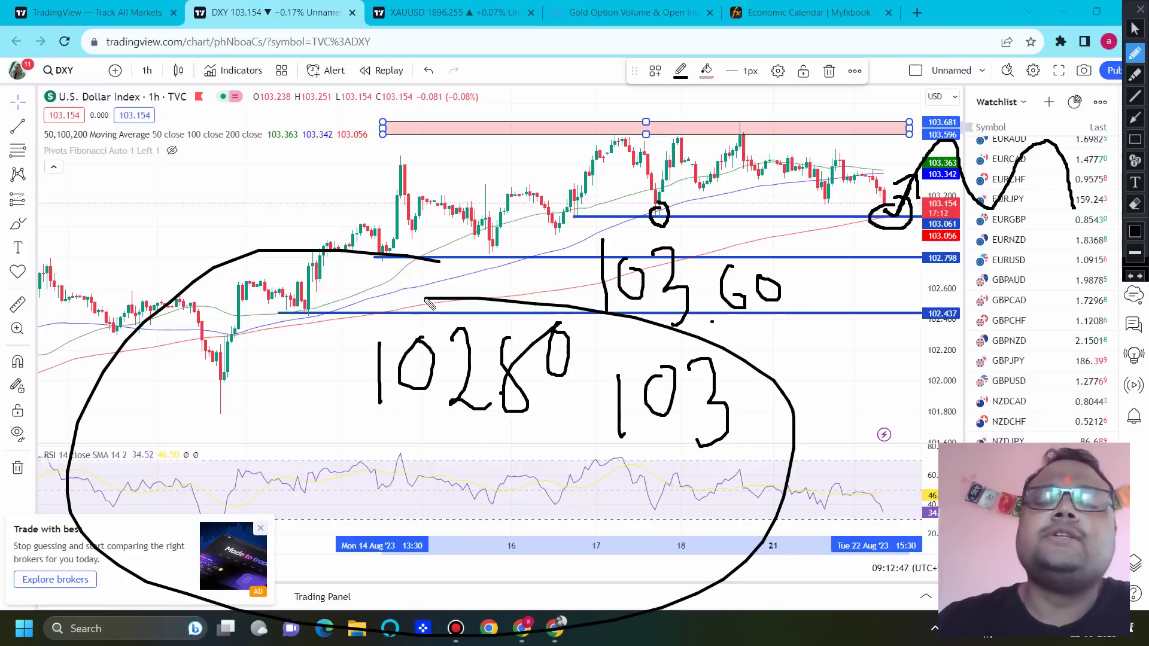
click(1145, 21)
Switch to the XAUUSD 1-hour gold chart and zoom in on the recent candles.
click(455, 13)
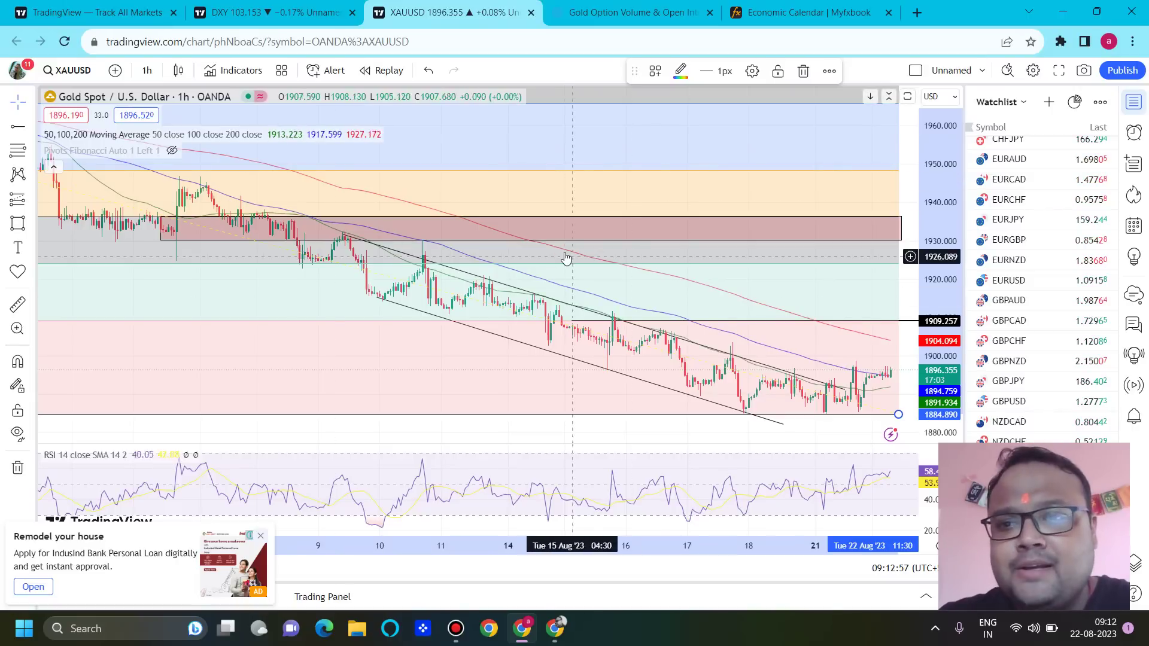
scroll(565, 254, up, 3)
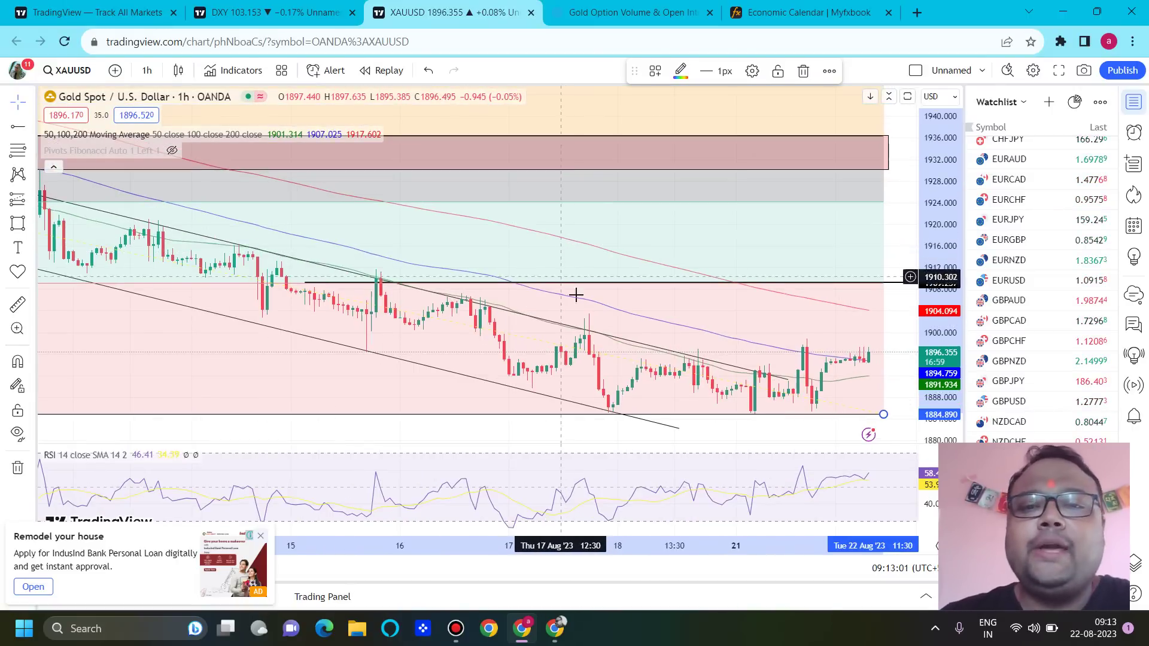
scroll(659, 324, up, 2)
scroll(772, 392, down, 3)
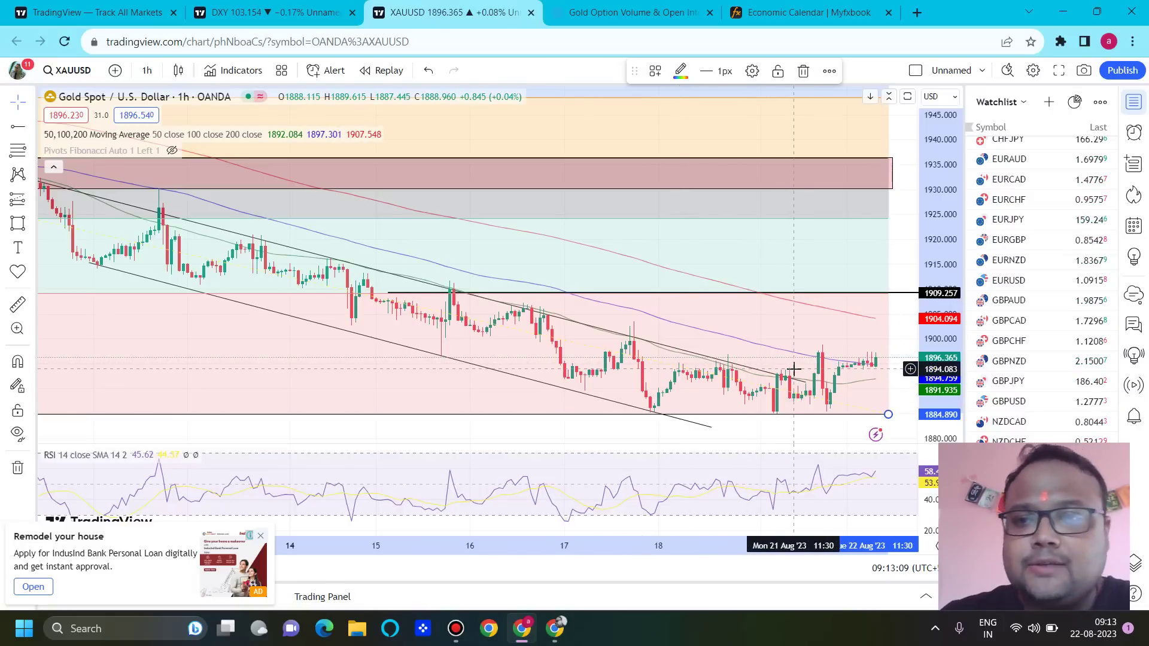
scroll(795, 369, up, 3)
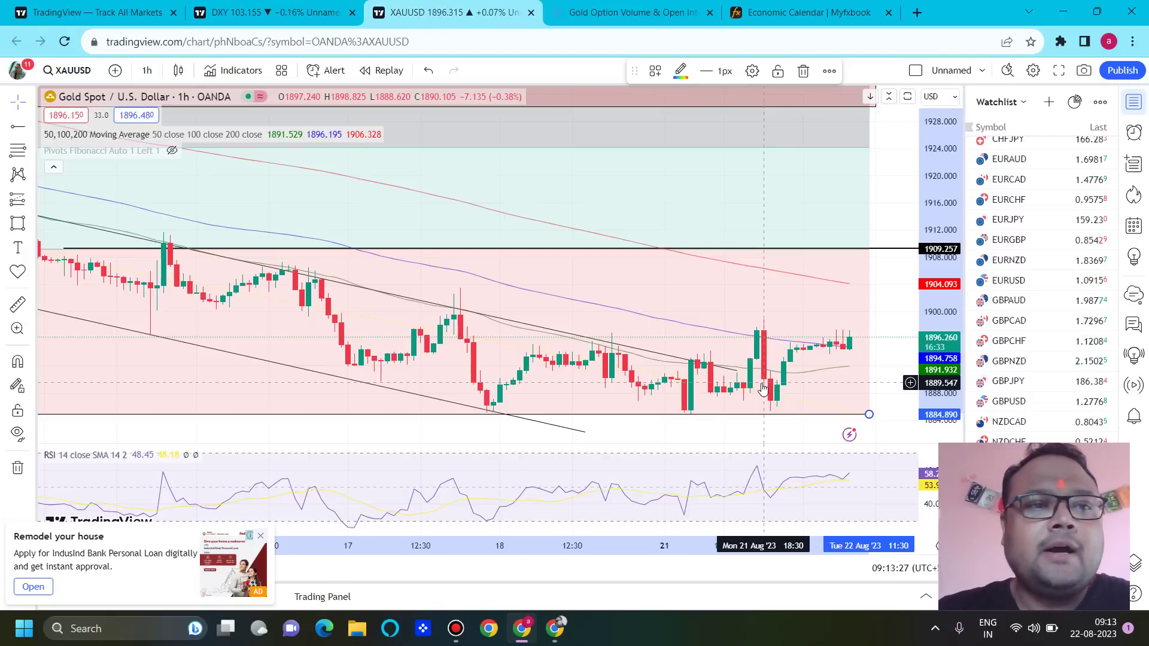
scroll(458, 319, down, 4)
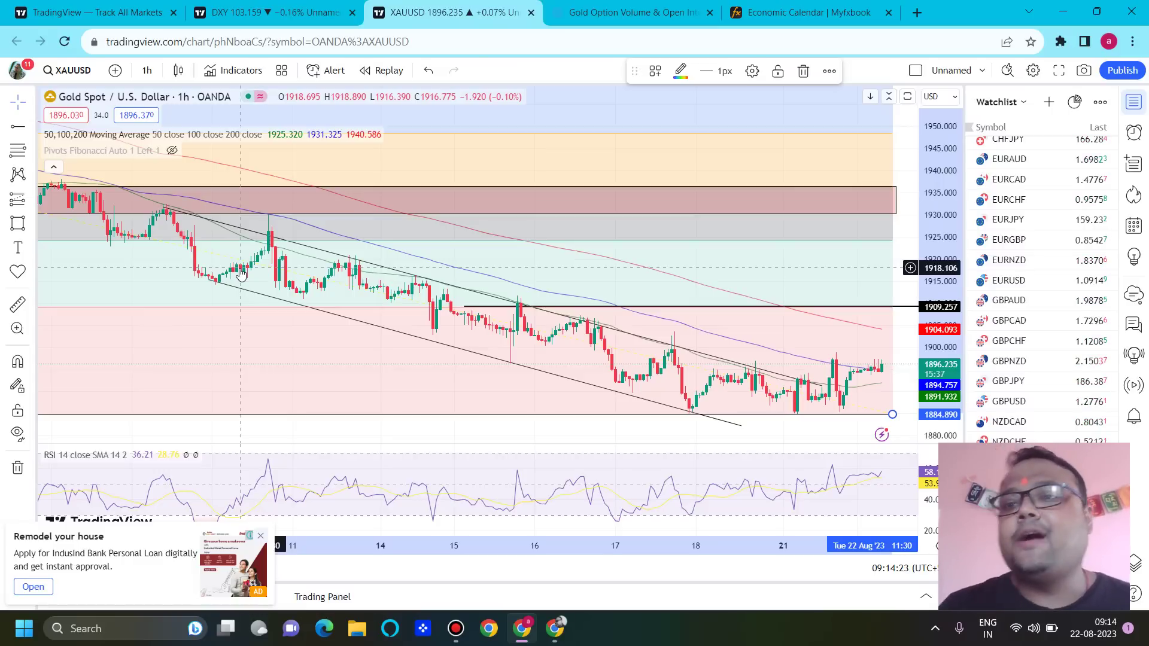
click(217, 282)
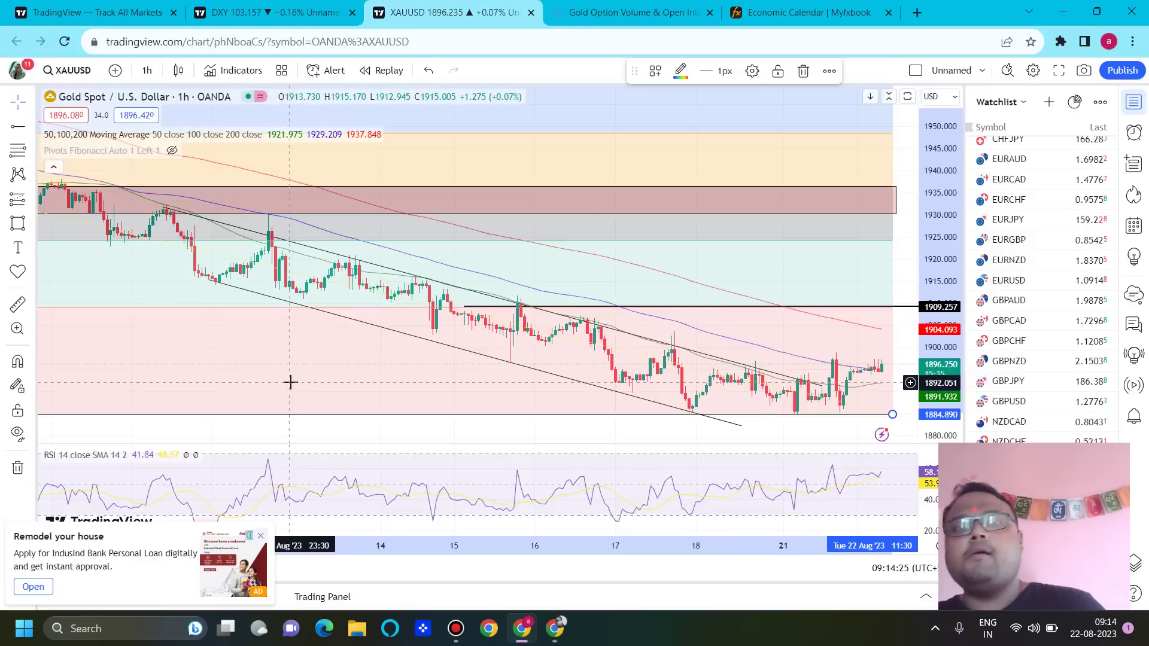
scroll(741, 270, up, 2)
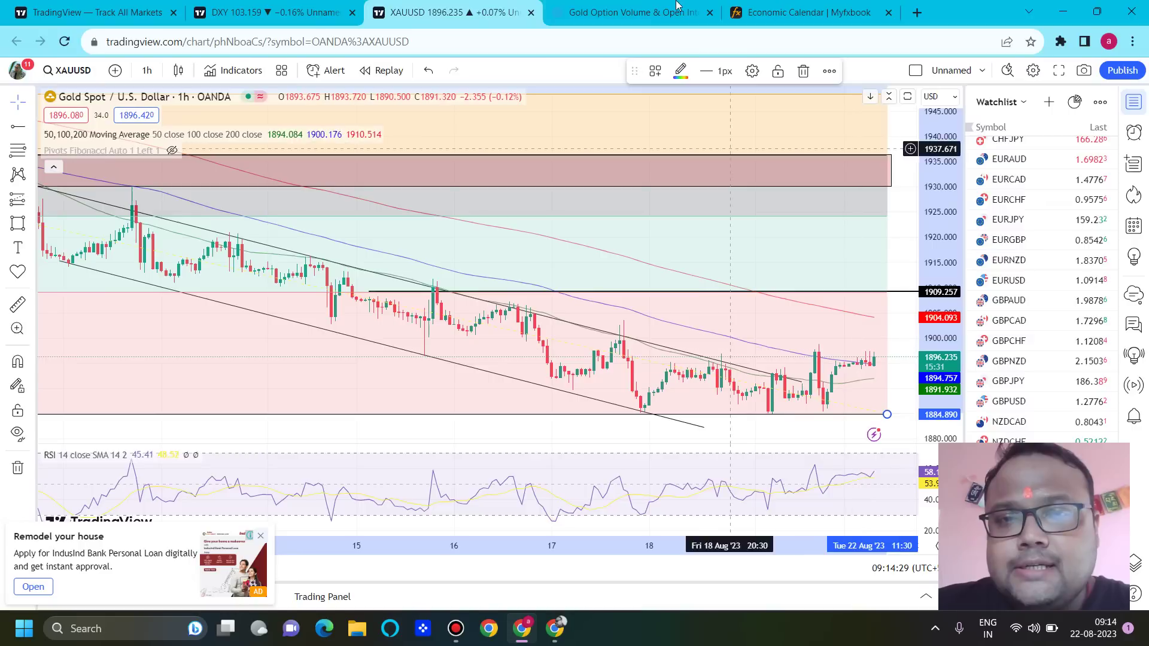
Hand-write 1910, circle the 1904–05 target range, and sketch a downward hook.
key(ctrl+shift+1)
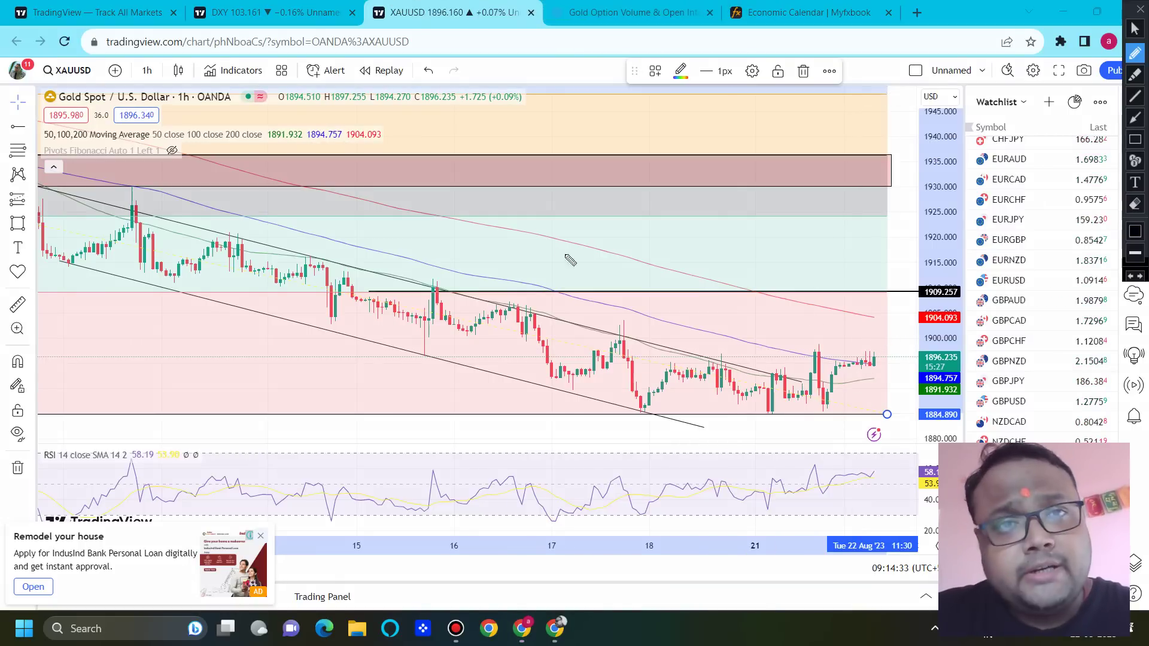
mouse_move(610, 256)
mouse_down()
mouse_move(649, 211)
mouse_move(645, 263)
mouse_up()
mouse_move(697, 217)
mouse_down()
mouse_move(702, 243)
mouse_move(735, 260)
mouse_up()
mouse_move(754, 246)
mouse_down()
mouse_move(826, 207)
mouse_move(830, 241)
mouse_up()
mouse_move(873, 203)
mouse_down()
mouse_move(443, 155)
mouse_move(894, 263)
mouse_move(860, 185)
mouse_up()
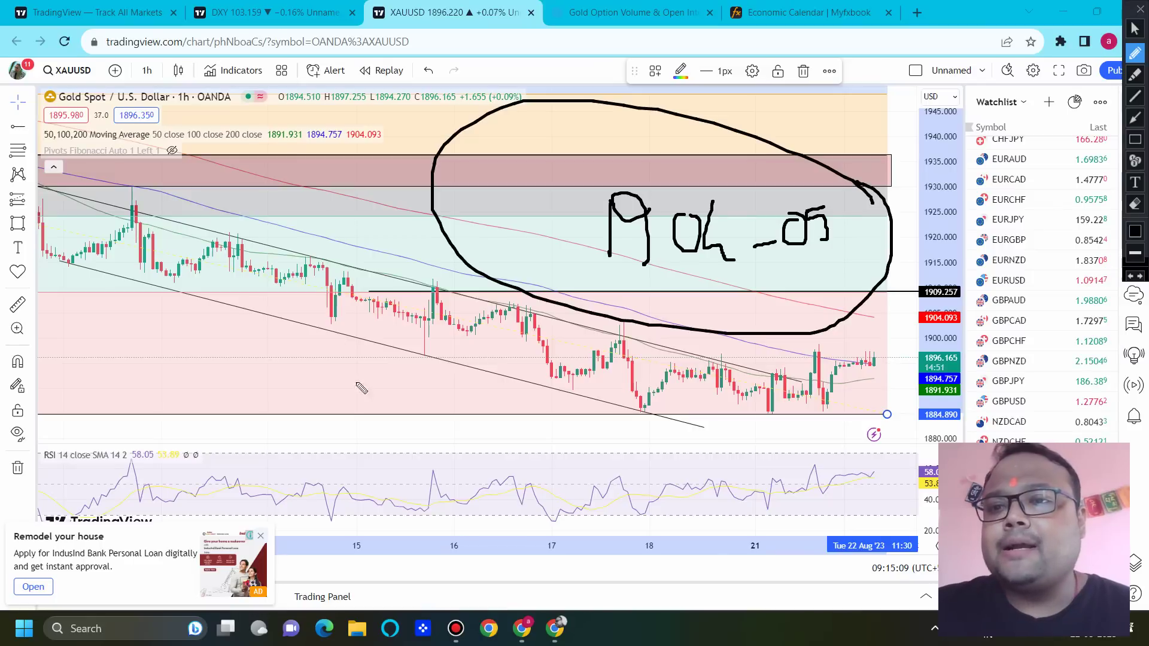
drag(853, 318, 907, 333)
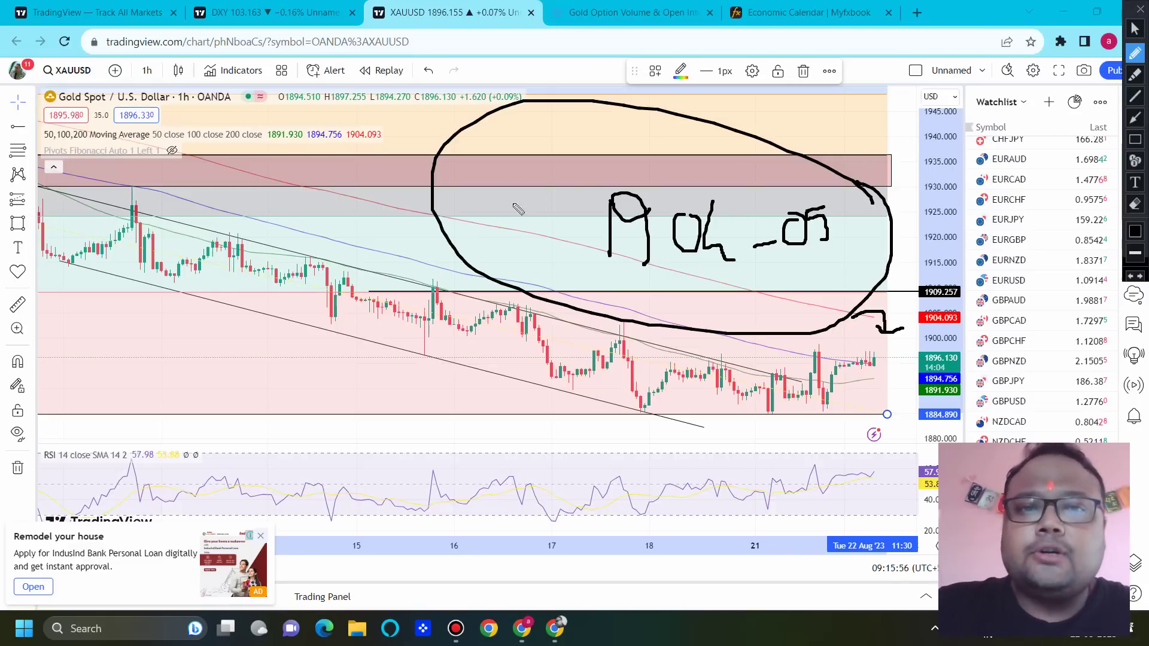
Write another number on the left of the chart, then wipe all handwritten notes.
drag(168, 289, 182, 361)
mouse_move(206, 295)
mouse_down()
mouse_move(210, 331)
mouse_move(208, 294)
mouse_move(234, 357)
mouse_up()
mouse_move(254, 299)
mouse_down()
mouse_move(266, 346)
mouse_move(283, 308)
mouse_up()
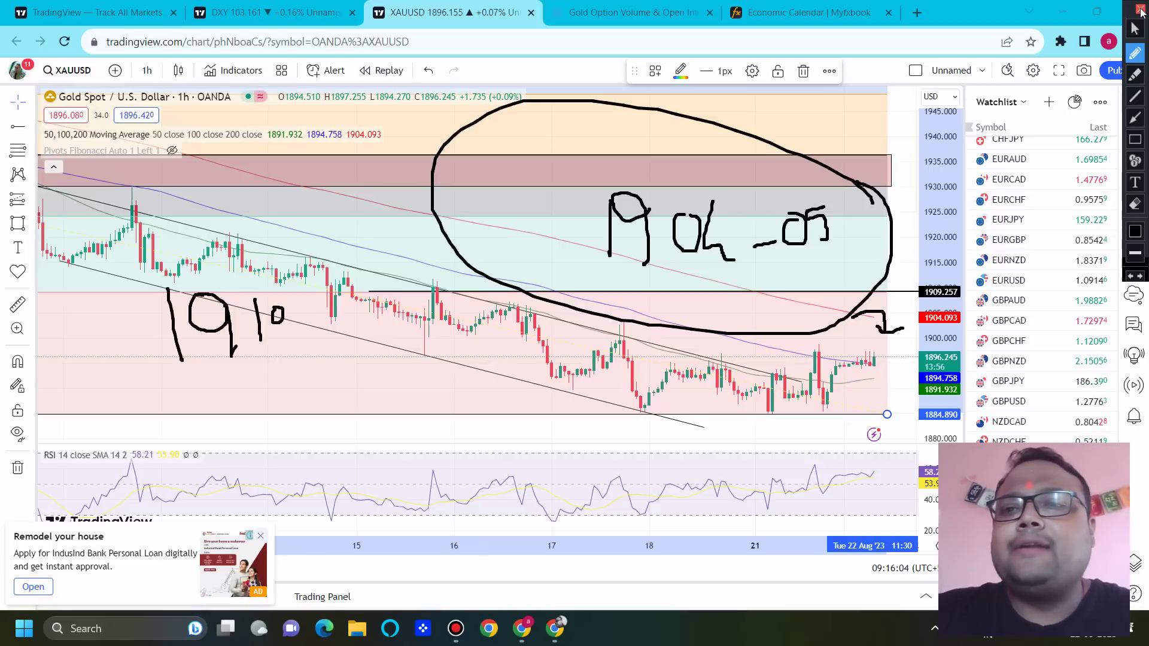
click(1142, 10)
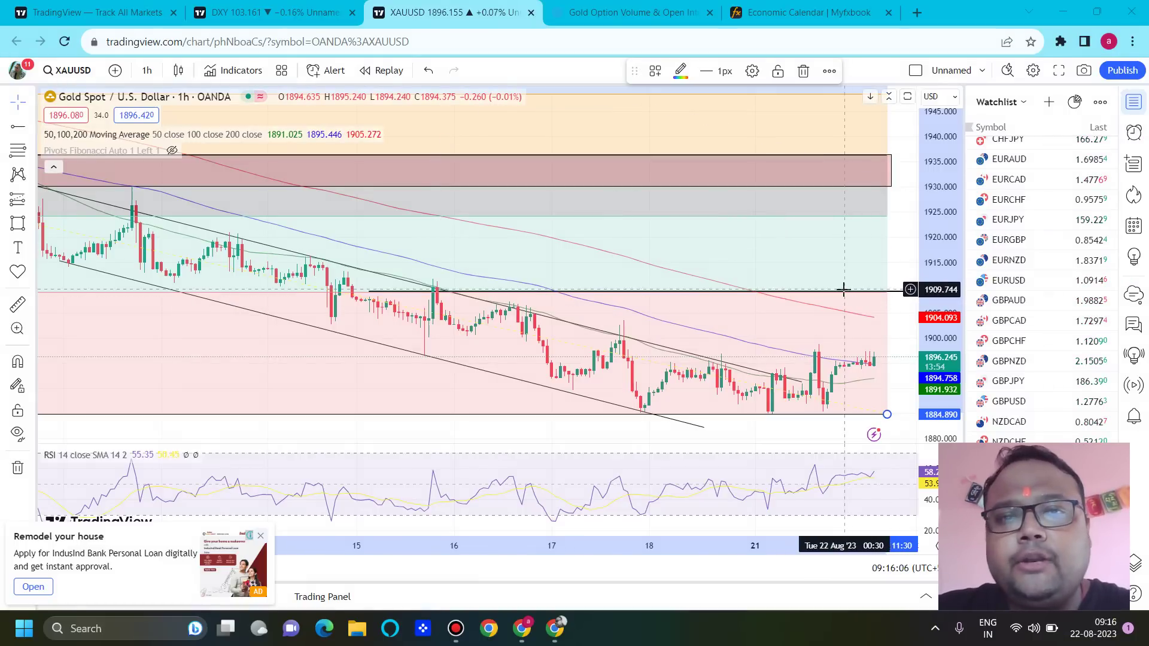
Zoom out to review the gold downtrend back to 10 Aug, then switch to the Myfxbook calendar.
scroll(842, 298, down, 2)
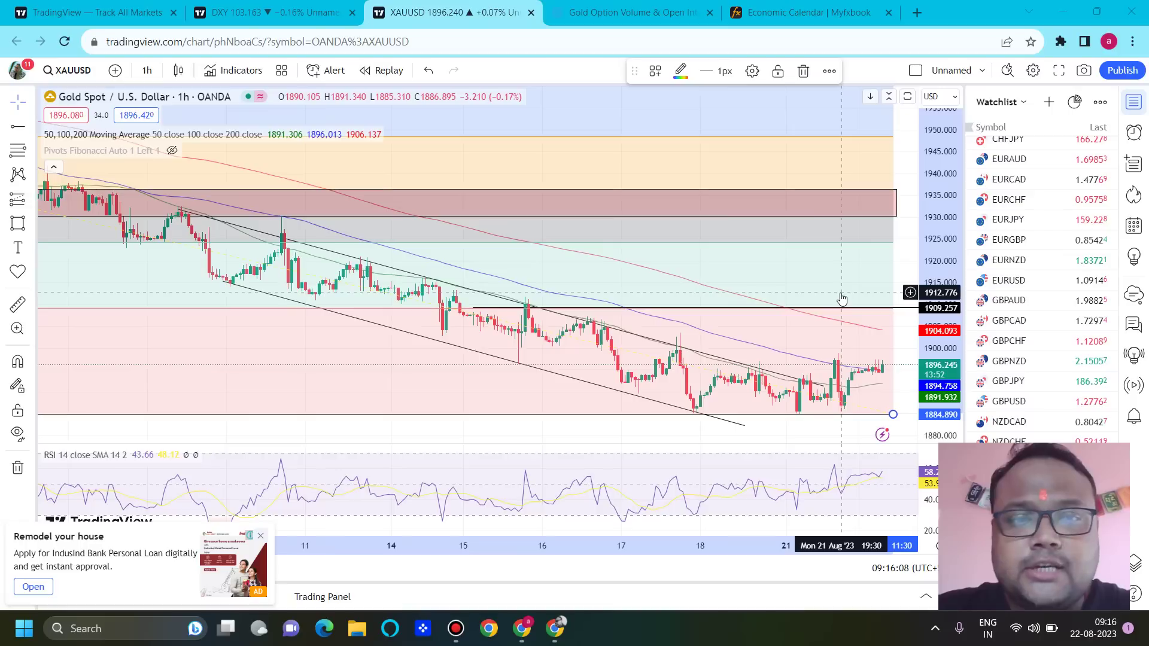
scroll(495, 313, up, 3)
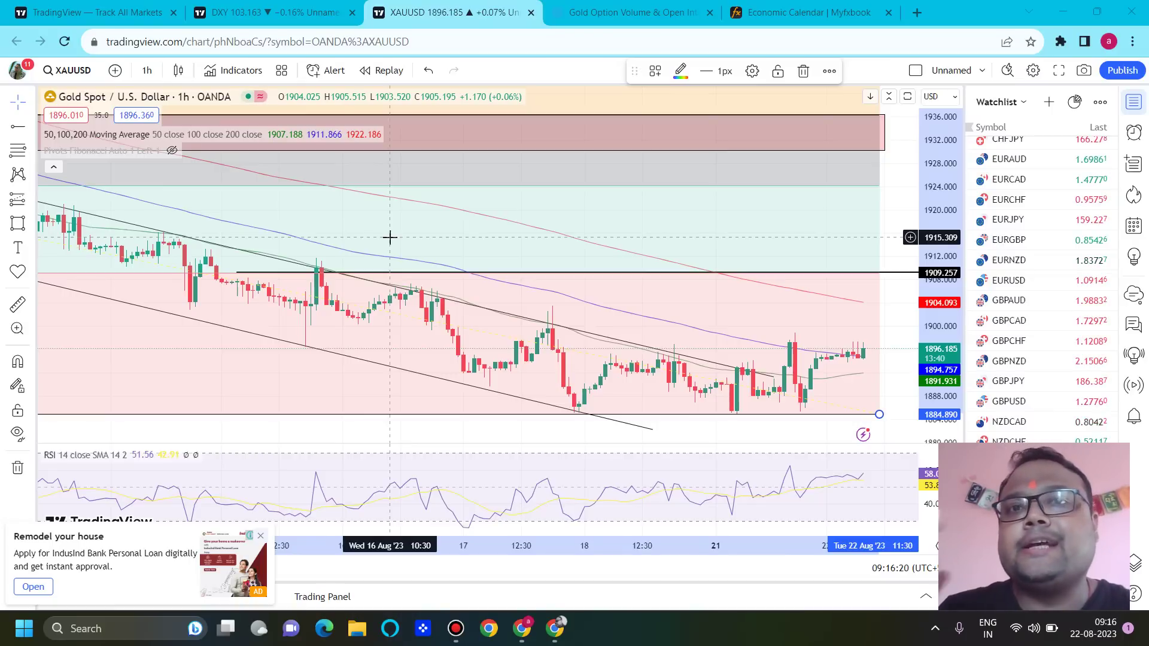
scroll(390, 237, down, 3)
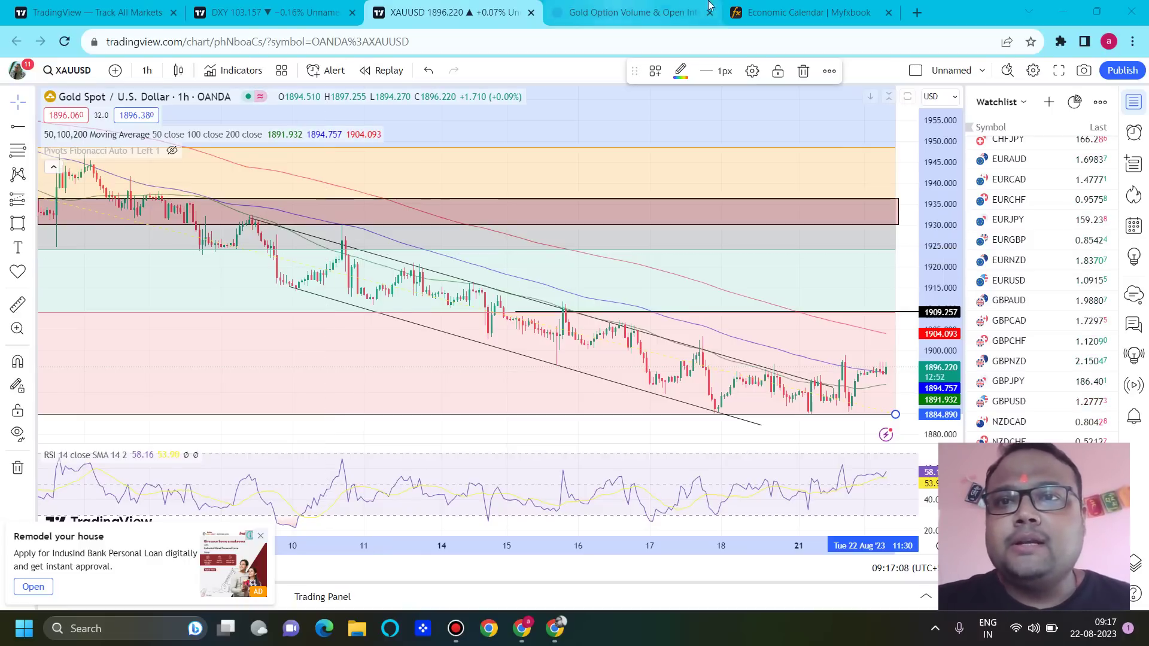
click(763, 6)
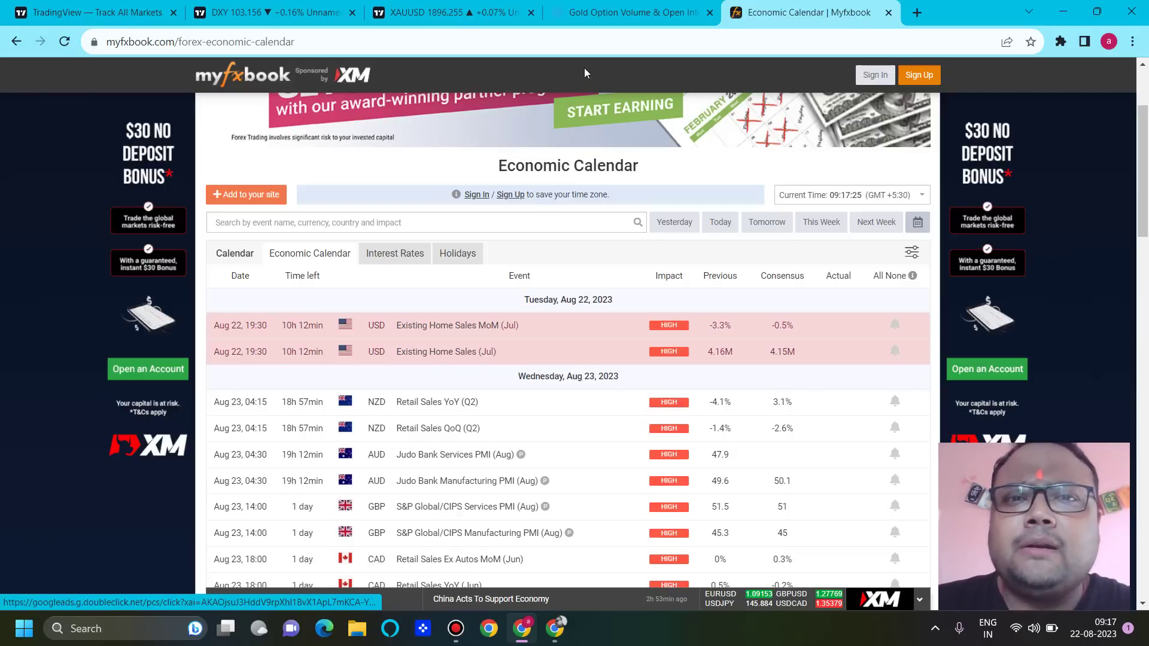
Show the CME gold options open interest table at the 1925–1940 call strikes.
click(629, 12)
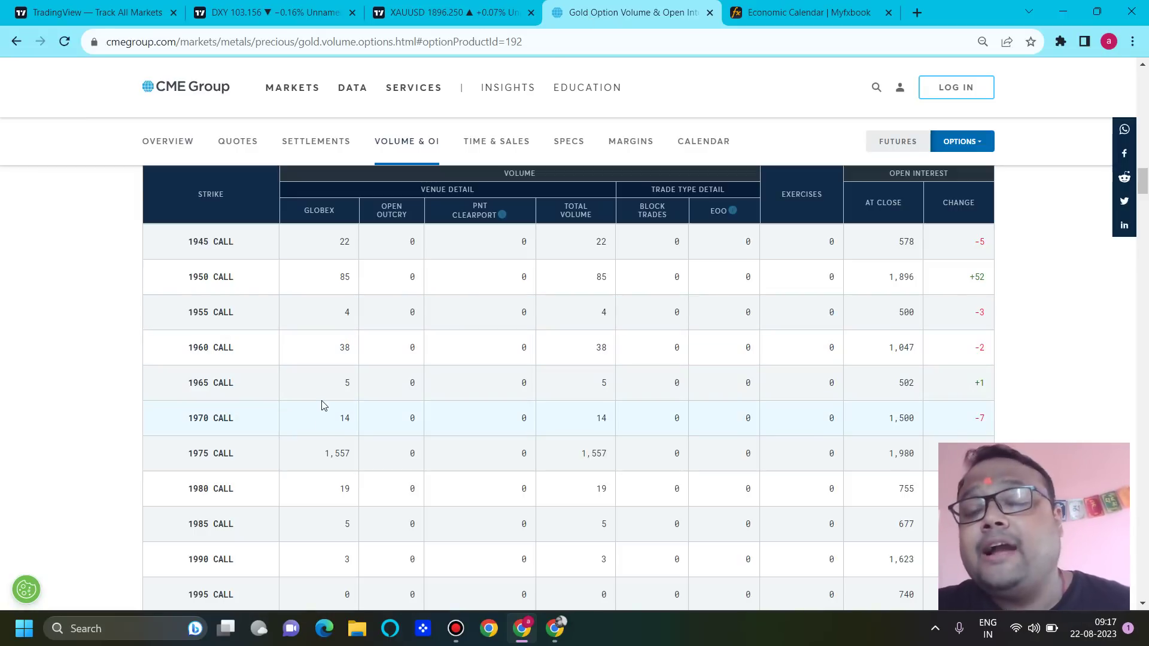
scroll(321, 406, up, 2)
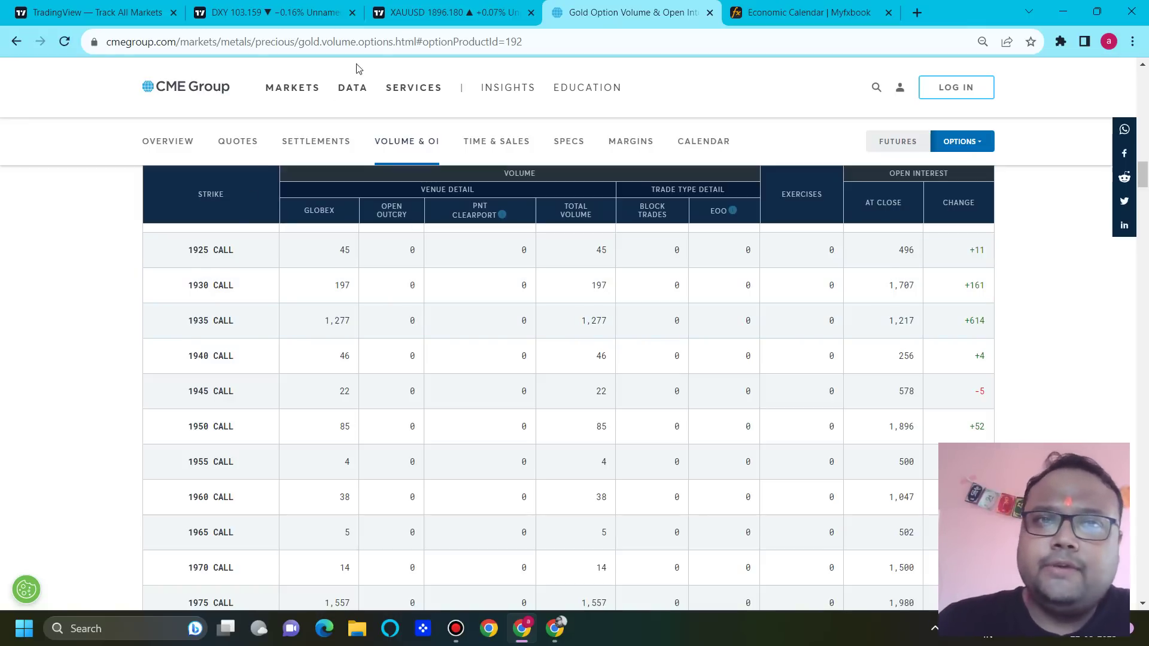
Back on the gold chart, hand-write and circle 1885, plus a downward stroke by the latest candles.
click(406, 24)
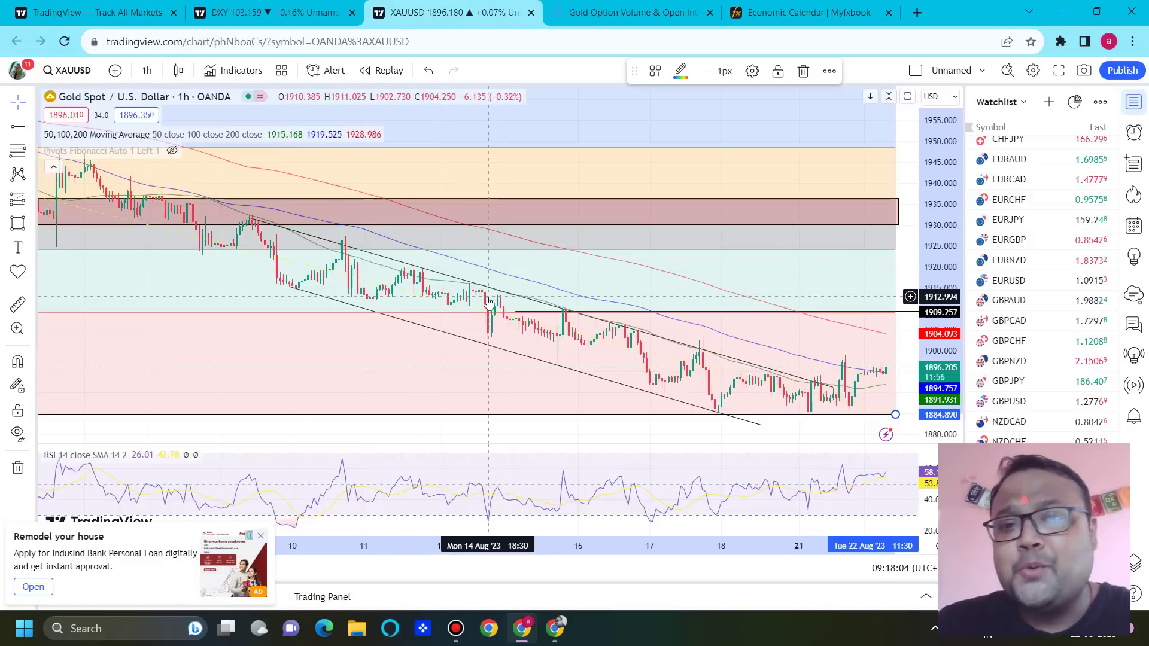
scroll(627, 386, up, 3)
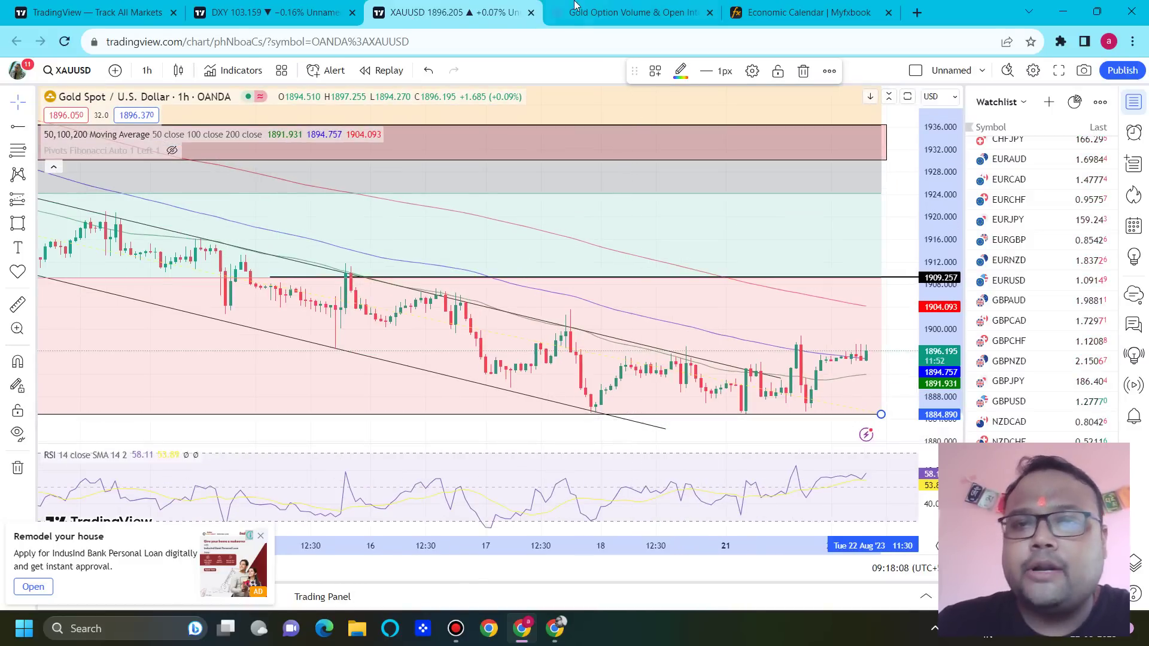
key(ctrl+shift+d)
mouse_move(616, 149)
mouse_down()
mouse_move(623, 231)
mouse_move(630, 221)
mouse_up()
mouse_move(674, 155)
mouse_down()
mouse_move(668, 202)
mouse_move(674, 157)
mouse_move(708, 161)
mouse_move(716, 193)
mouse_up()
mouse_move(508, 238)
mouse_down()
mouse_move(745, 96)
mouse_move(651, 84)
mouse_up()
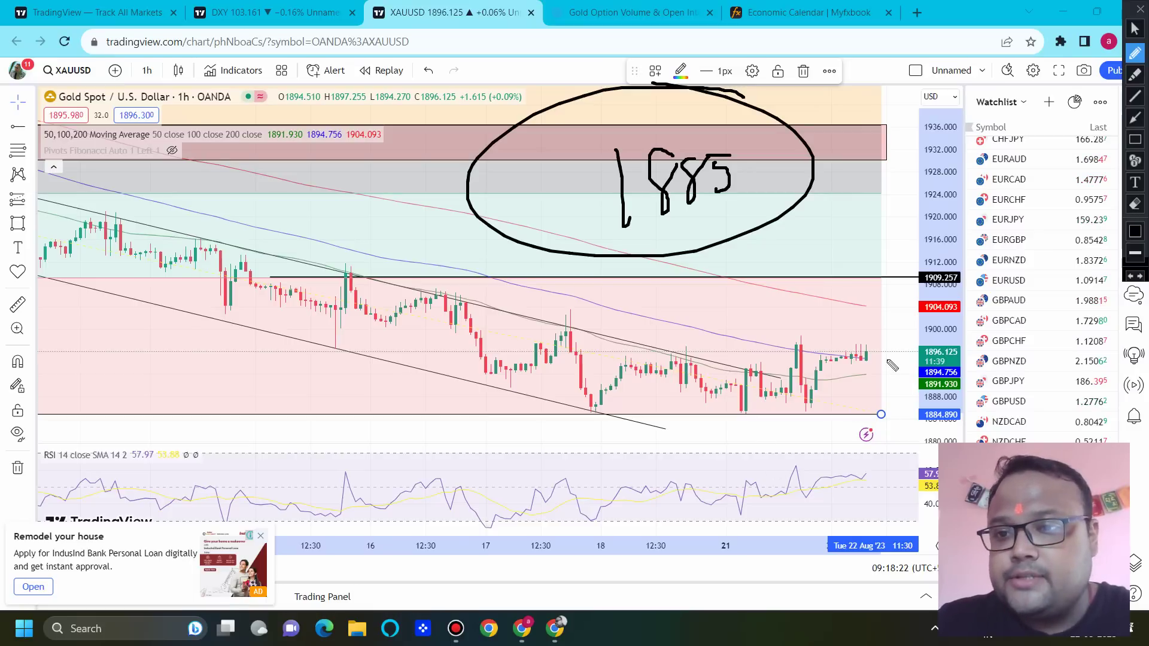
mouse_move(887, 360)
mouse_down()
mouse_move(901, 427)
mouse_move(890, 359)
mouse_move(886, 374)
mouse_up()
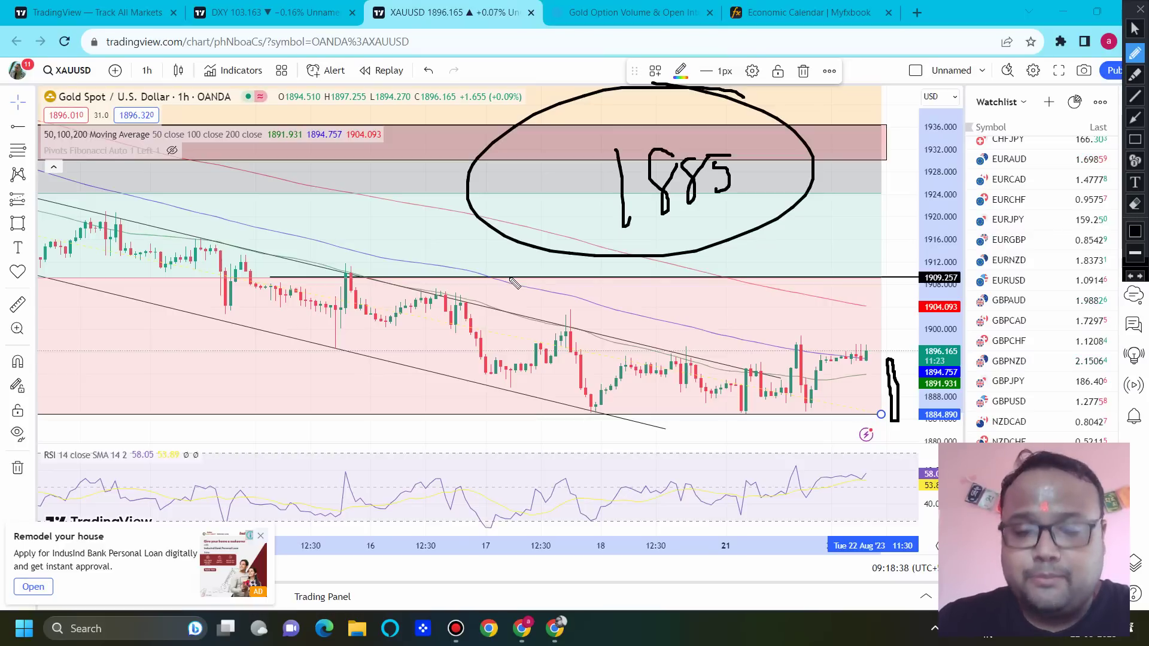
Write and circle 1875 on the chart, then clear the drawings.
drag(259, 313, 253, 359)
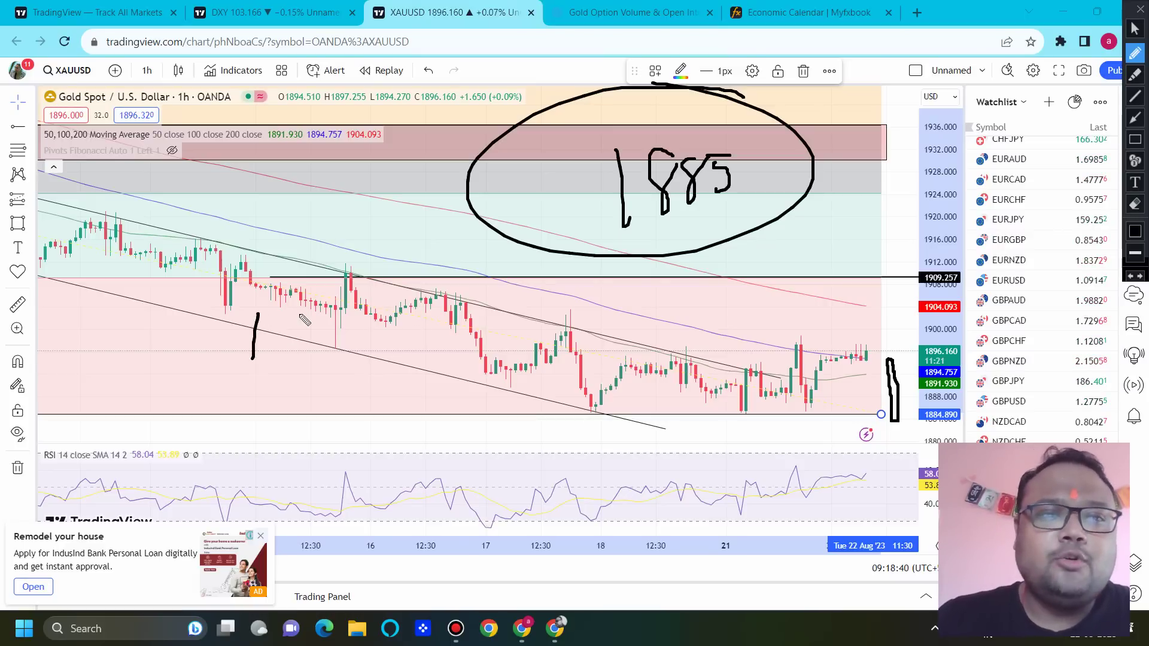
mouse_move(305, 320)
mouse_down()
mouse_move(296, 365)
mouse_move(308, 321)
mouse_move(346, 310)
mouse_move(345, 356)
mouse_up()
mouse_move(323, 337)
mouse_down()
mouse_move(377, 307)
mouse_move(364, 369)
mouse_up()
drag(391, 267, 214, 519)
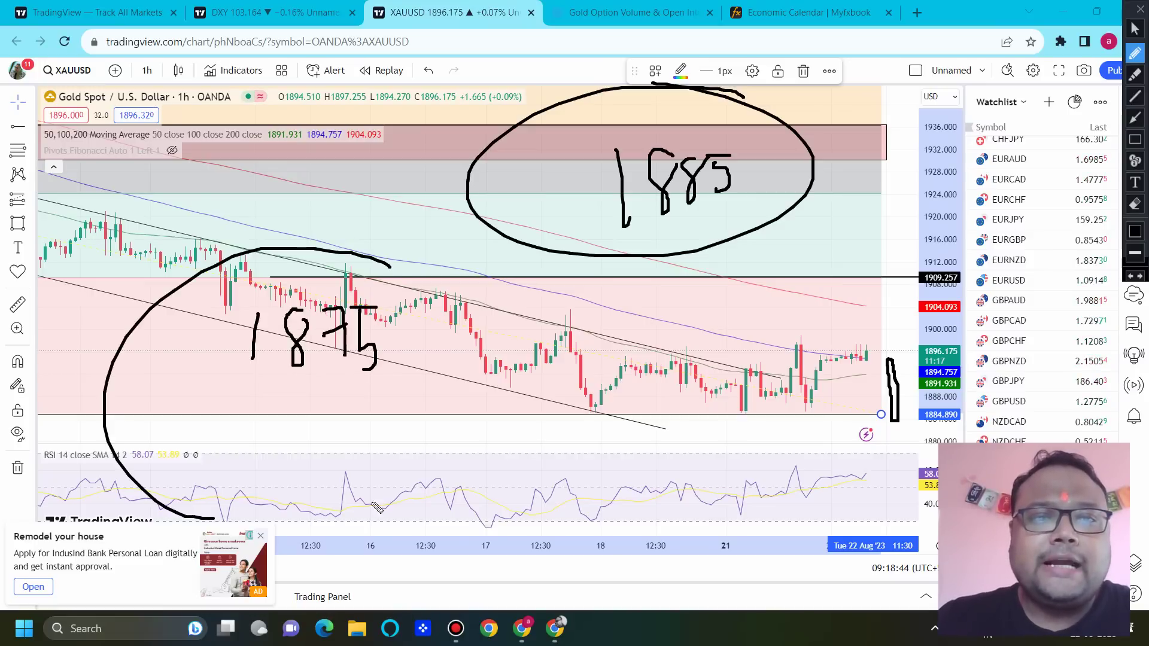
drag(377, 507, 298, 257)
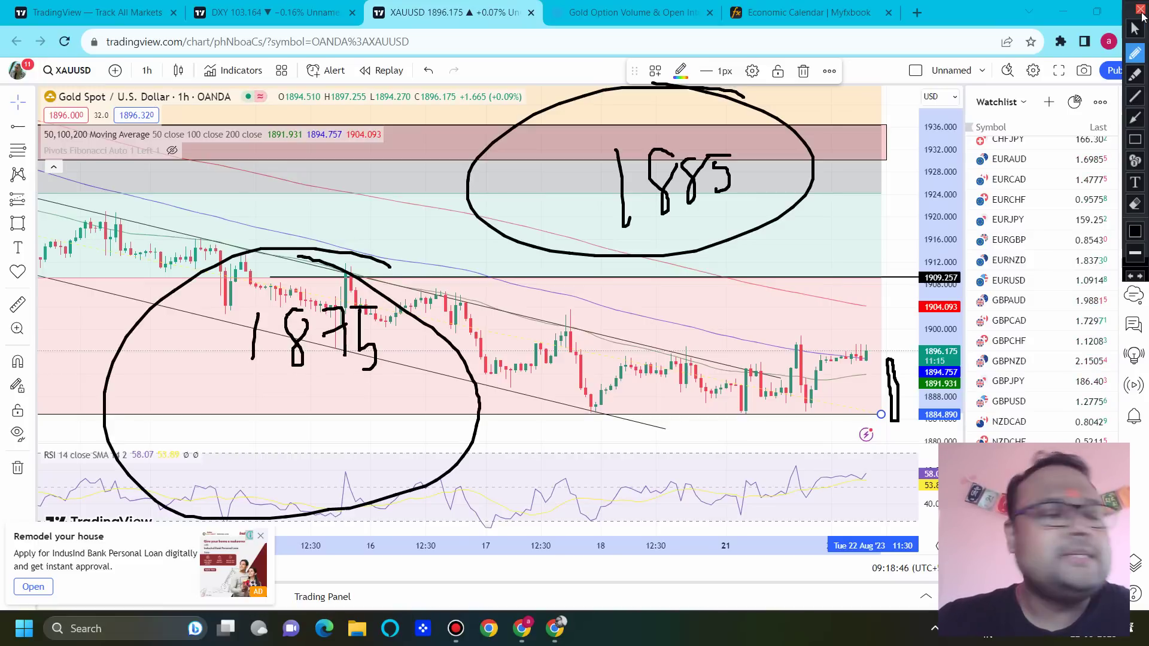
click(1141, 10)
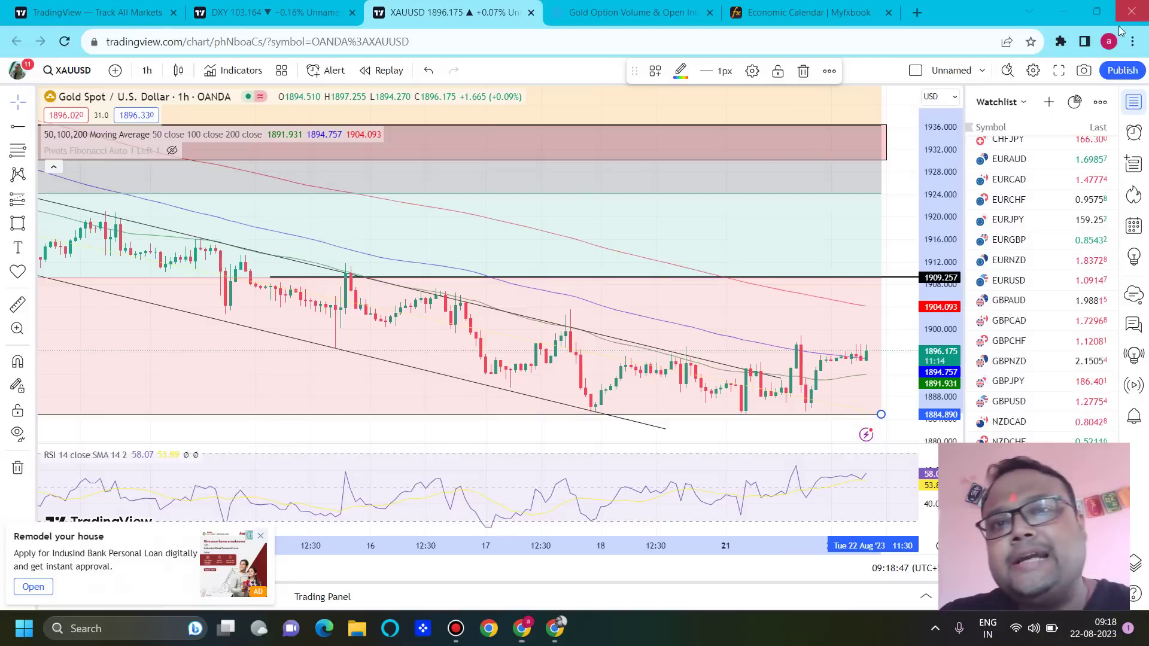
Check the CME open interest at the 1875 gold put strike, then return to the gold chart.
click(629, 9)
scroll(441, 313, down, 15)
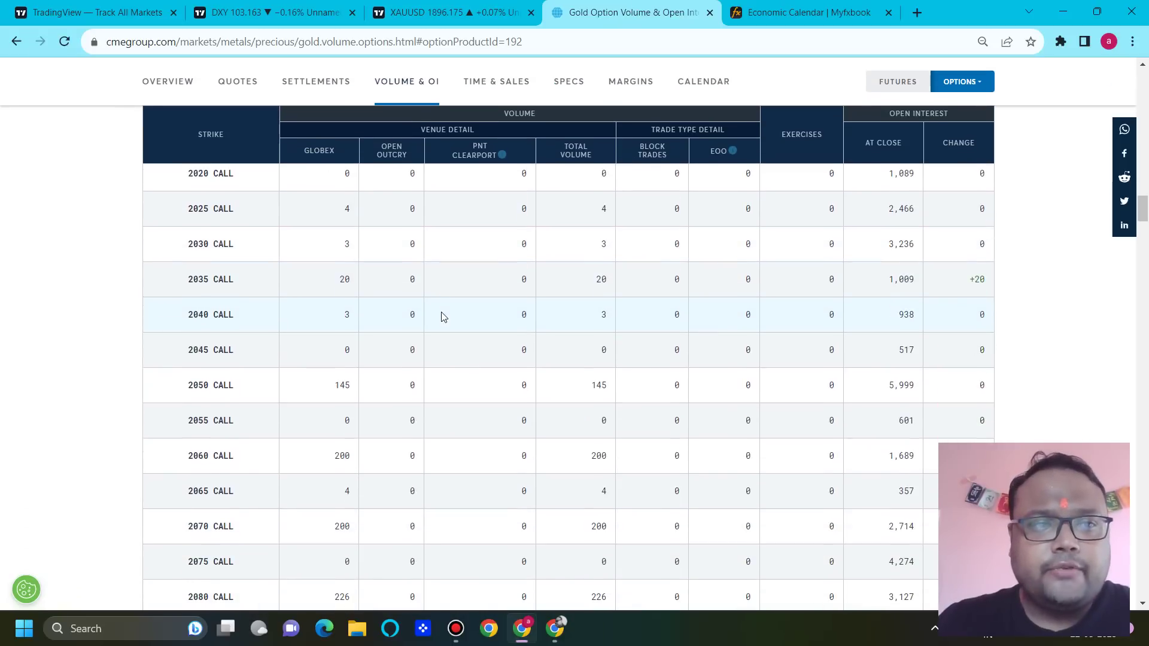
scroll(437, 323, down, 20)
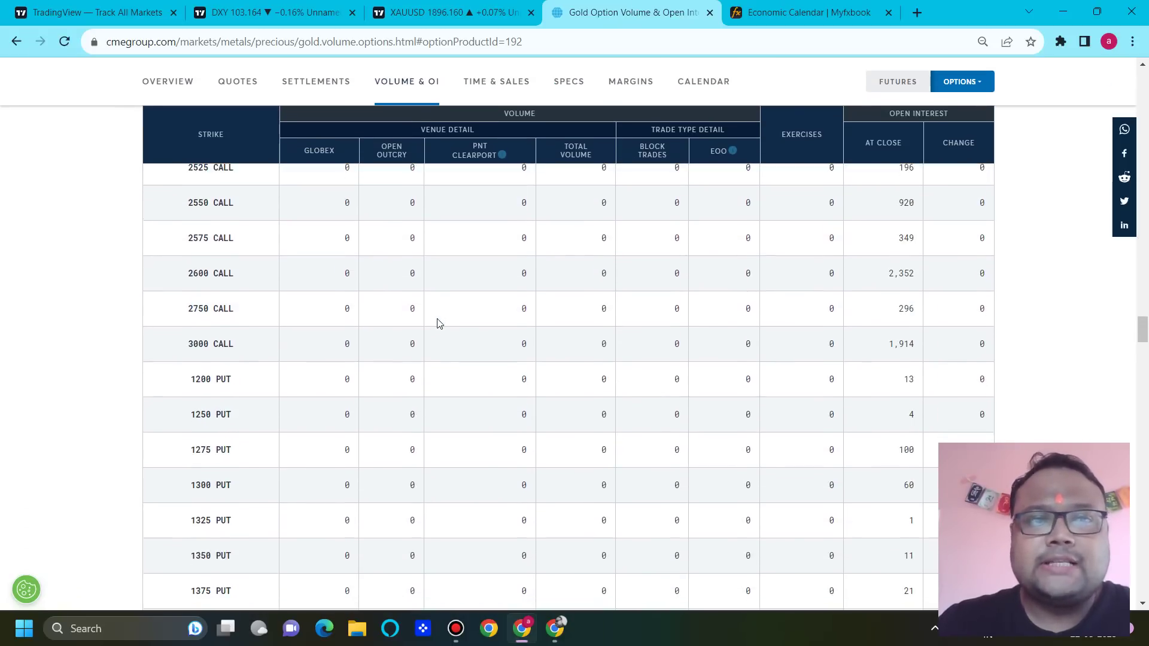
scroll(437, 323, down, 20)
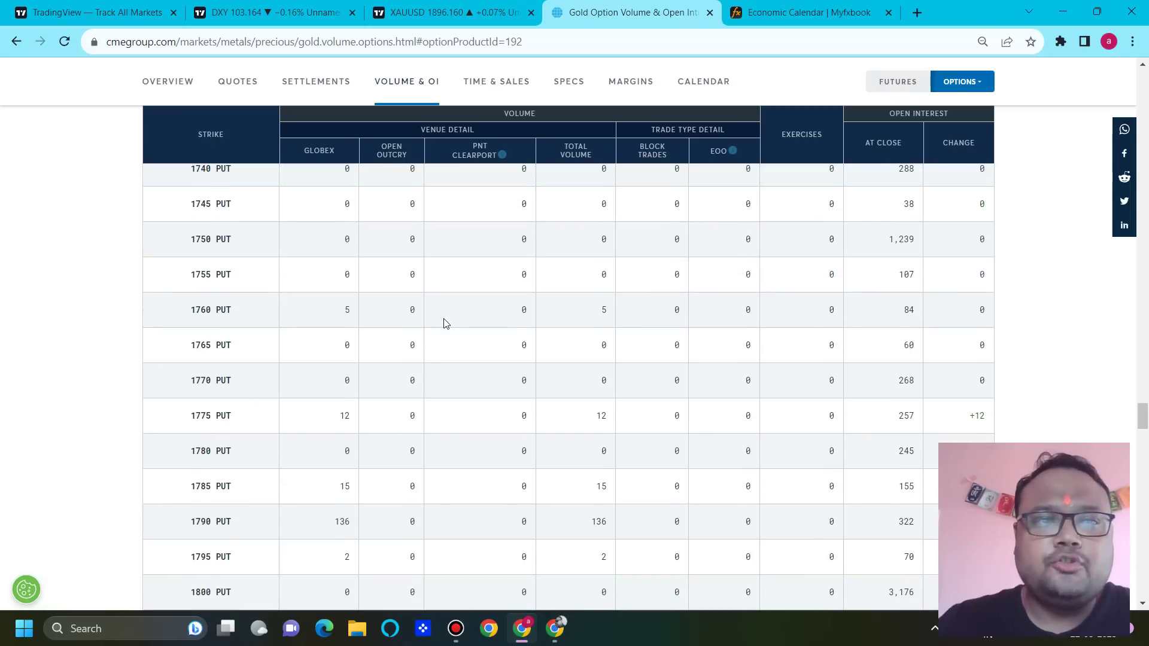
scroll(423, 347, down, 6)
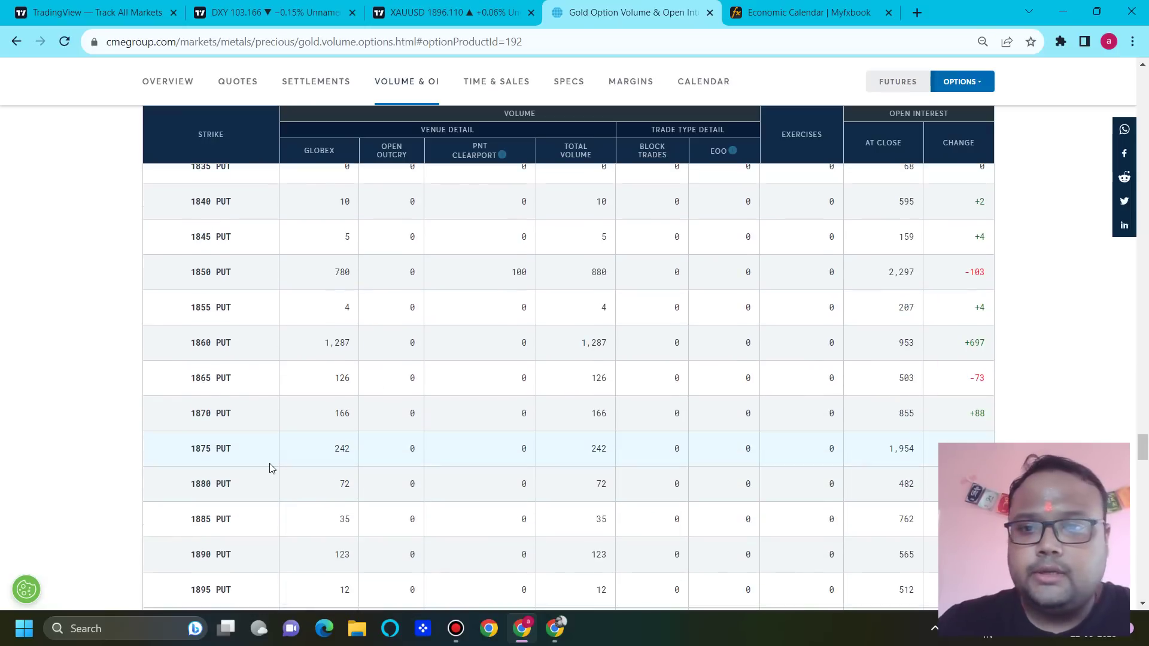
scroll(412, 408, down, 3)
drag(887, 302, 918, 298)
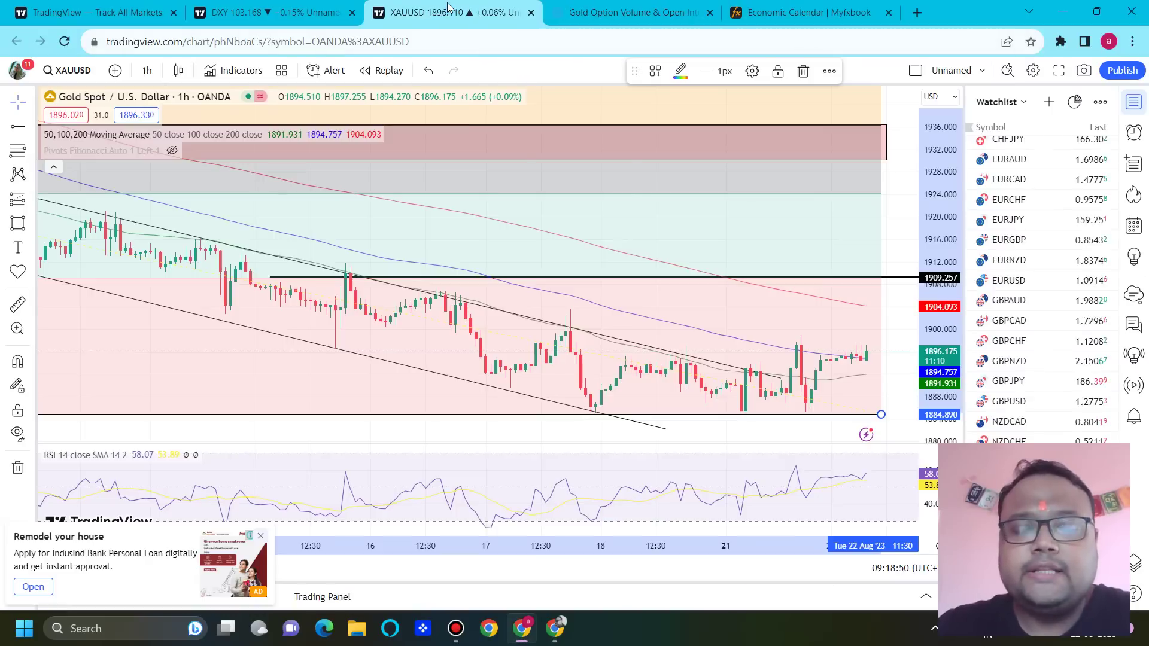
click(455, 12)
scroll(706, 389, up, 2)
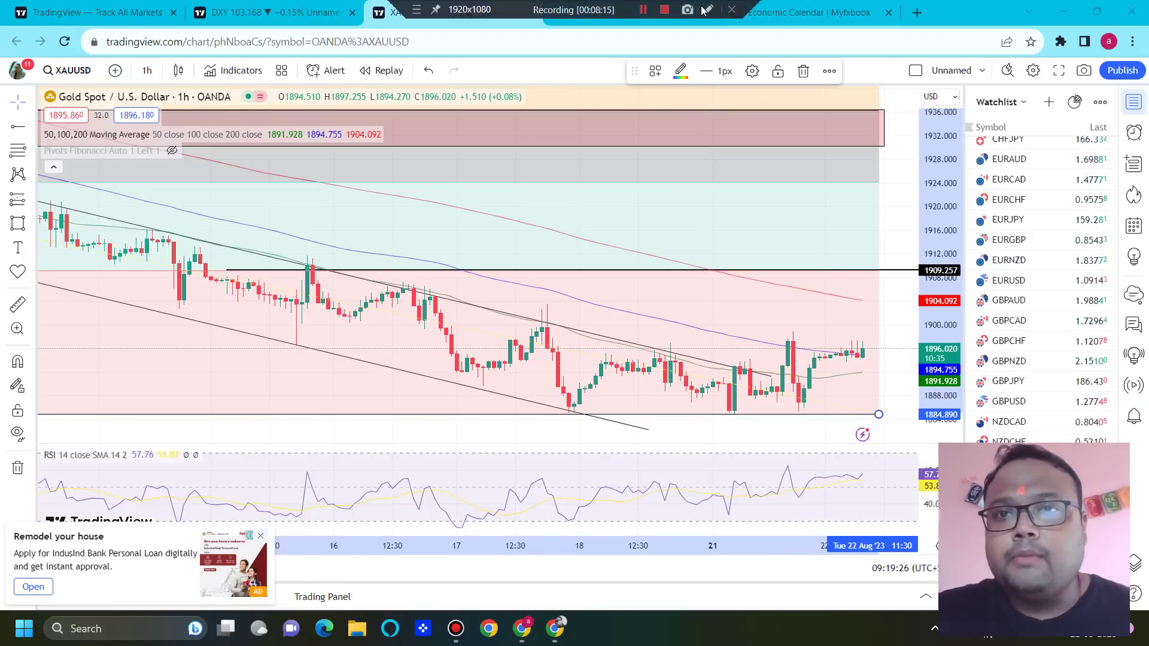
Circle the gold lows near 18, 21 and 22 Aug.
key(ctrl+shift+1)
mouse_move(561, 392)
mouse_down()
mouse_move(599, 423)
mouse_move(573, 396)
mouse_up()
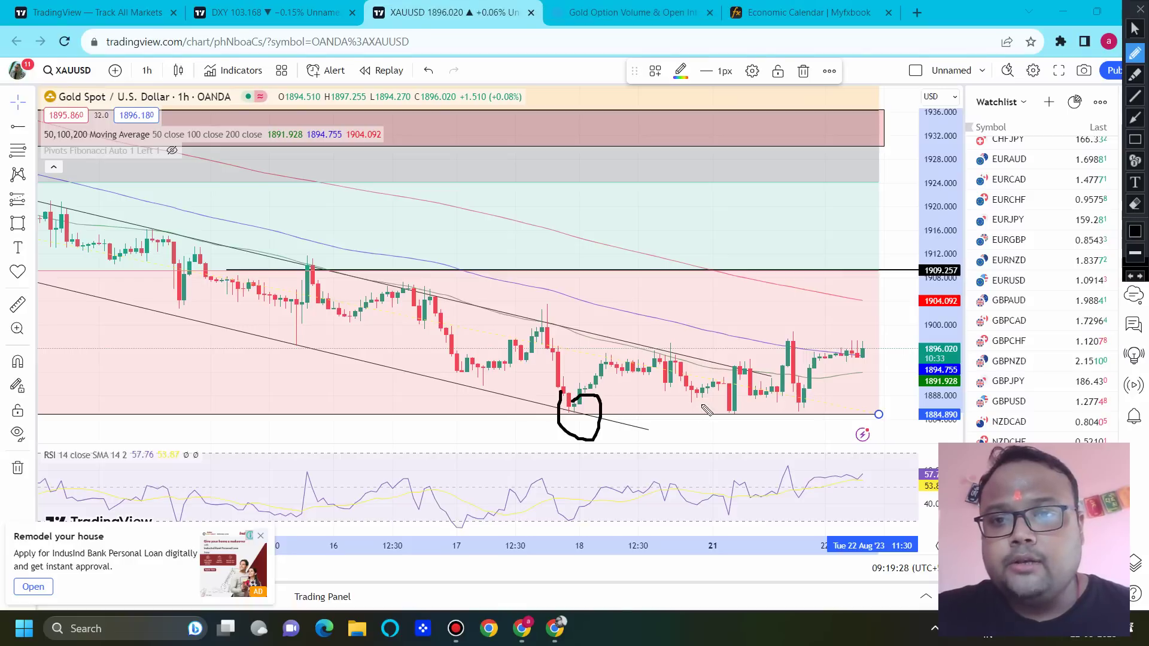
drag(700, 407, 727, 404)
mouse_move(835, 429)
mouse_down()
mouse_move(805, 408)
mouse_move(835, 413)
mouse_up()
Write and circle LL in the RSI pane, then sketch an upward arrow toward about 1920.
drag(701, 471, 727, 505)
drag(775, 466, 797, 507)
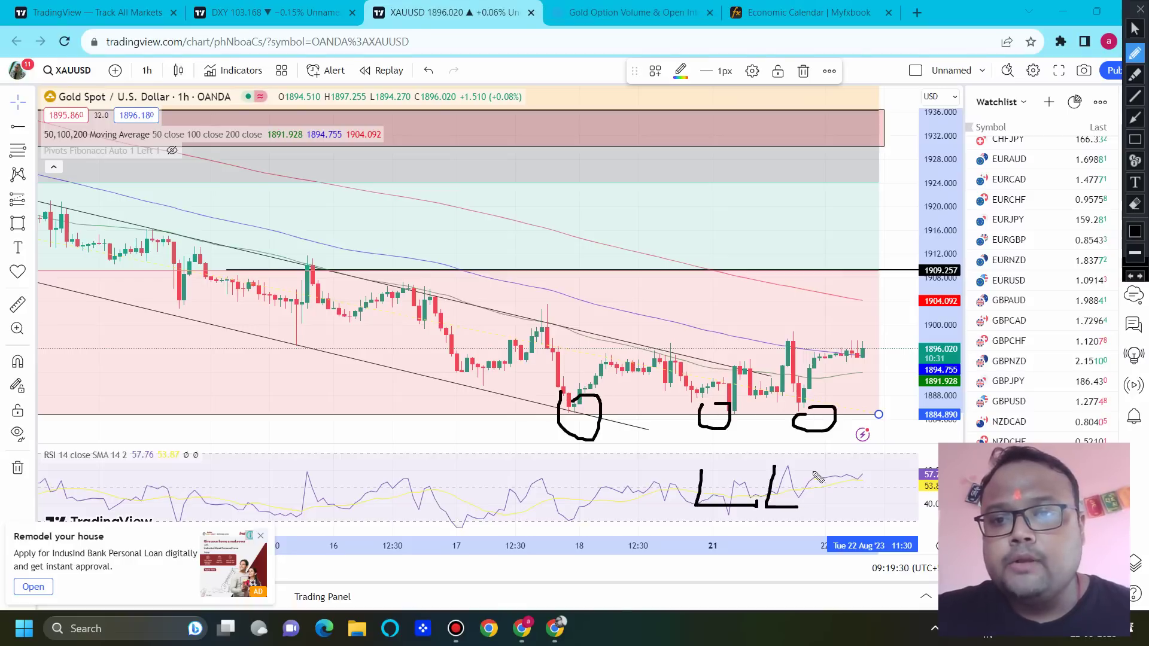
mouse_move(785, 442)
mouse_down()
mouse_move(855, 484)
mouse_move(827, 479)
mouse_up()
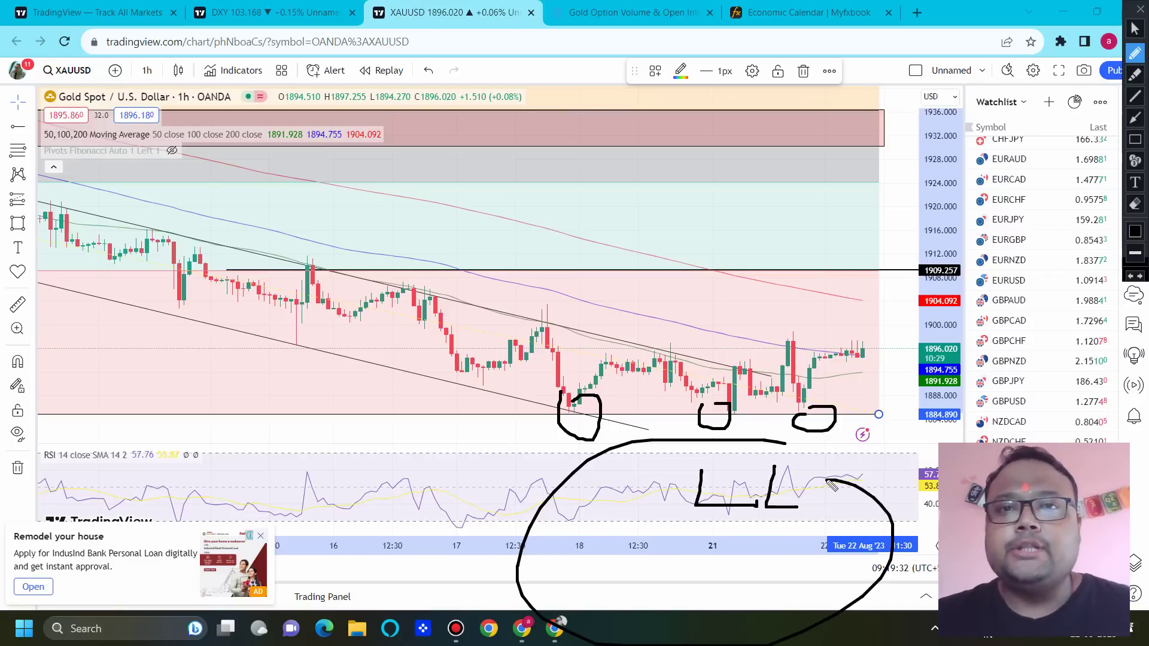
mouse_move(875, 377)
mouse_down()
mouse_move(919, 247)
mouse_move(970, 255)
mouse_up()
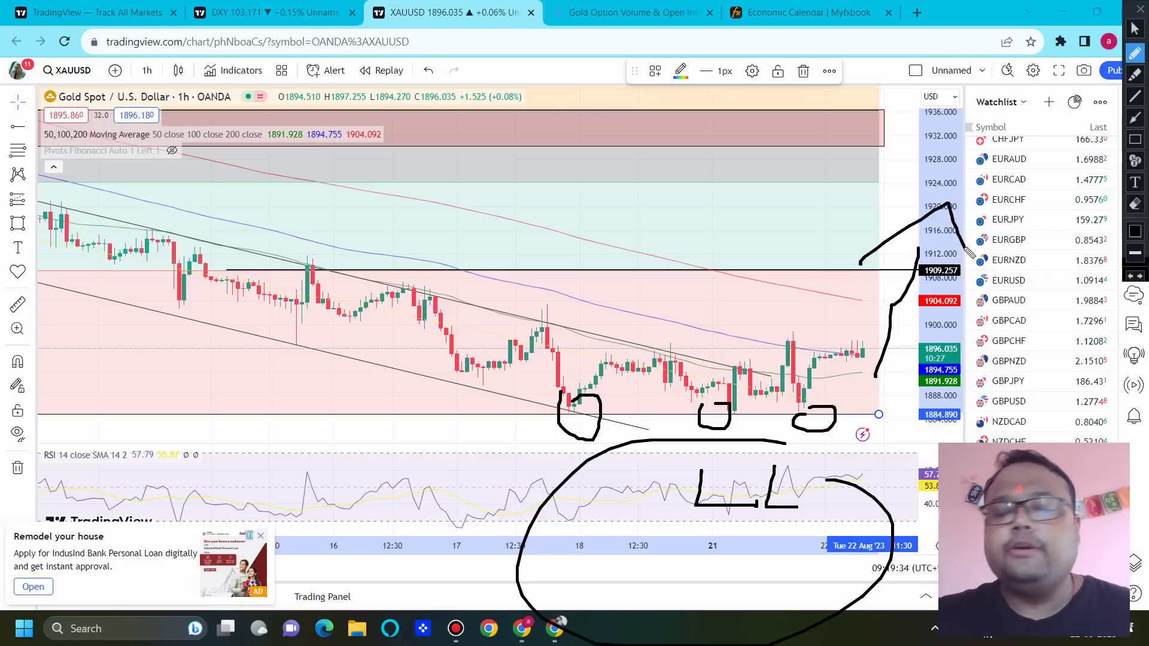